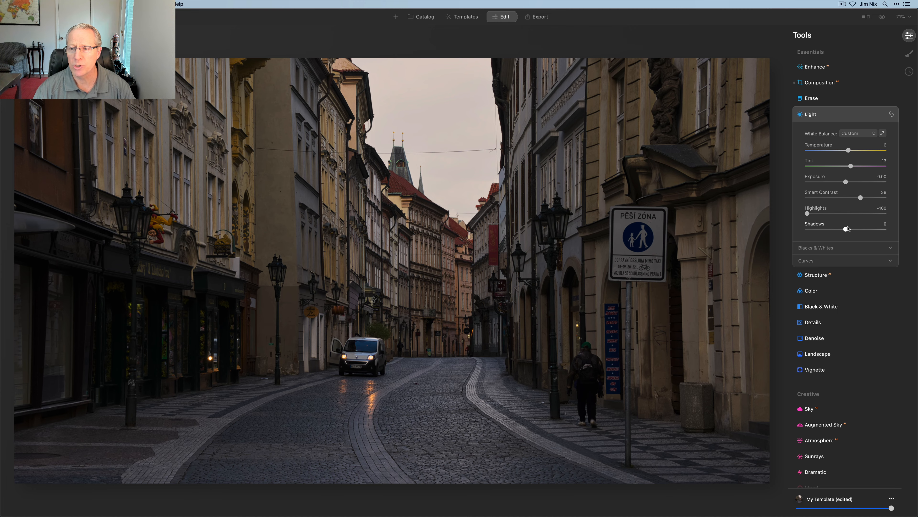
Raise the Shadows in the Light adjustments to 5 and compare the edit with the original photo.
{"action": "left_click_drag", "start_coordinate": [846, 229], "coordinate": [849, 231]}
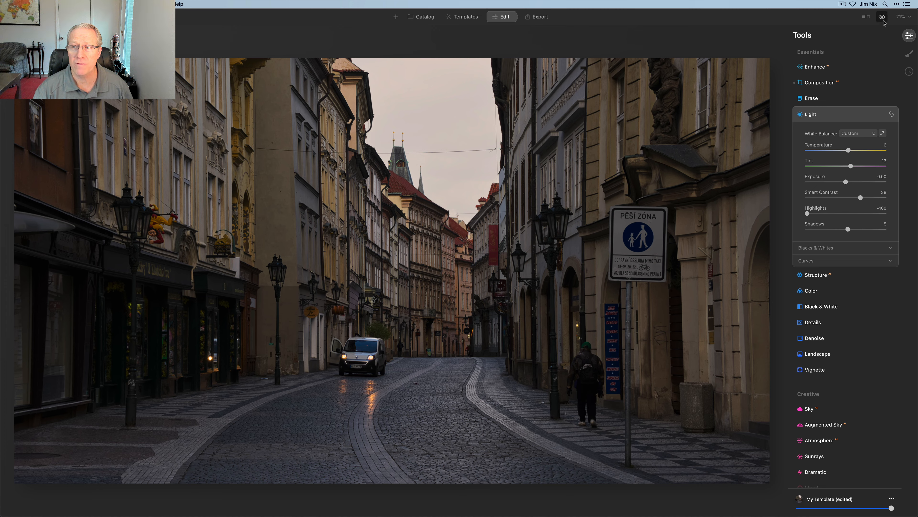
{"action": "left_click", "coordinate": [882, 18]}
{"action": "left_click", "coordinate": [882, 17]}
{"action": "left_click", "coordinate": [882, 17]}
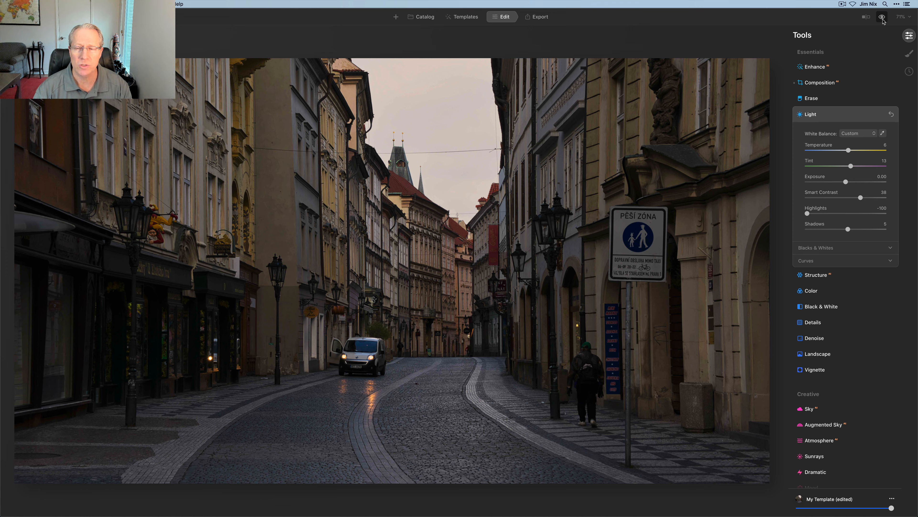
Set the Enhance Accent to 24 and the Structure amount to 33.
{"action": "left_click", "coordinate": [825, 67]}
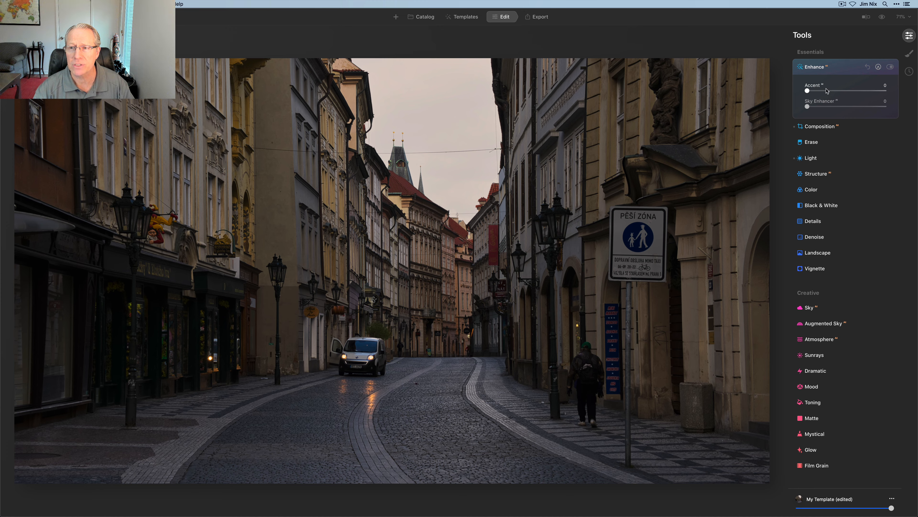
{"action": "left_click_drag", "start_coordinate": [808, 90], "coordinate": [827, 91]}
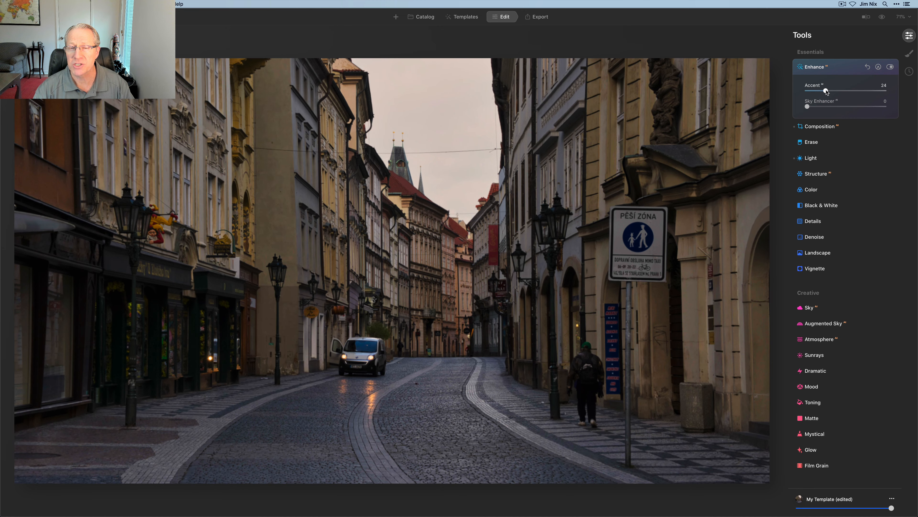
{"action": "left_click", "coordinate": [816, 174]}
{"action": "left_click_drag", "start_coordinate": [846, 154], "coordinate": [861, 155]}
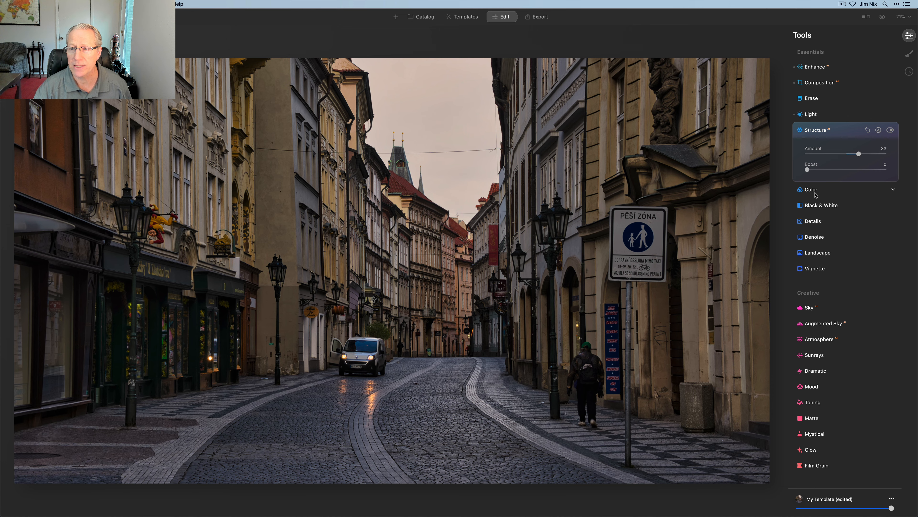
Lower the overall color Saturation to -12 and Vibrance to -9, with orange saturation at -23 and yellow saturation at -32.
{"action": "left_click", "coordinate": [815, 192]}
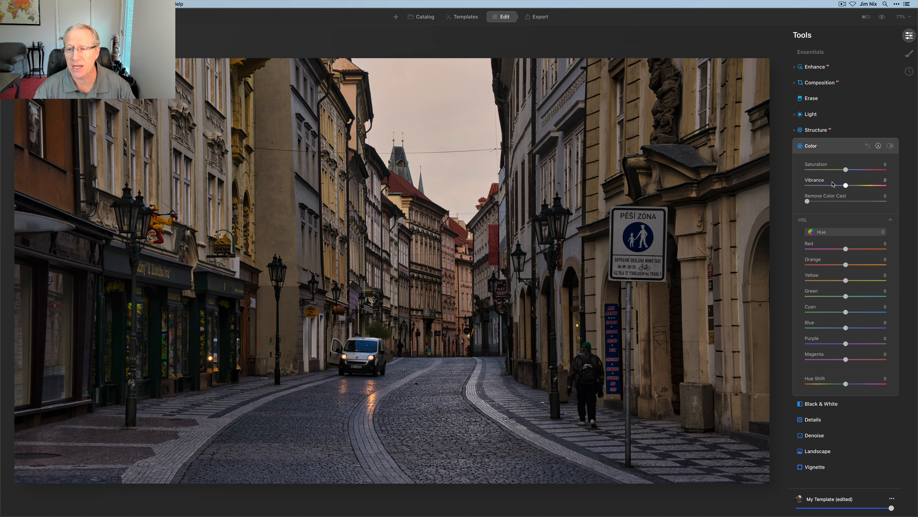
{"action": "left_click_drag", "start_coordinate": [846, 169], "coordinate": [842, 187]}
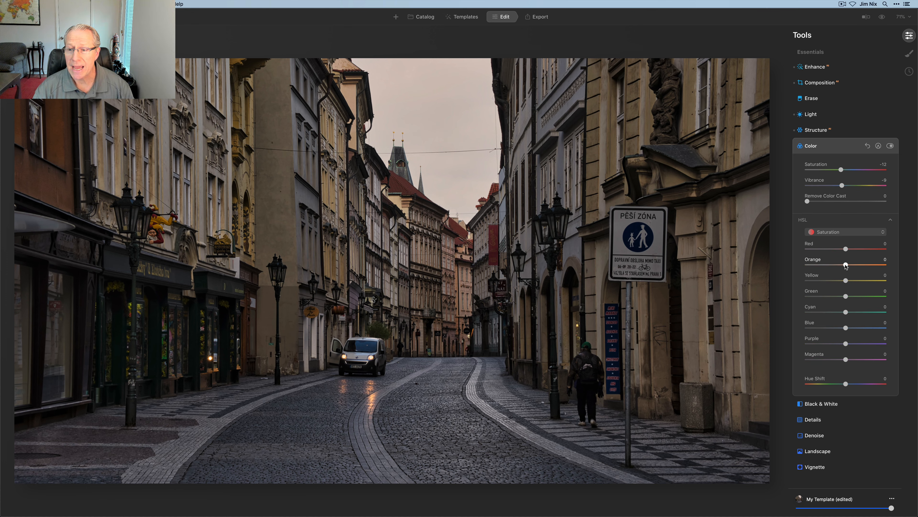
{"action": "left_click_drag", "start_coordinate": [845, 265], "coordinate": [833, 280]}
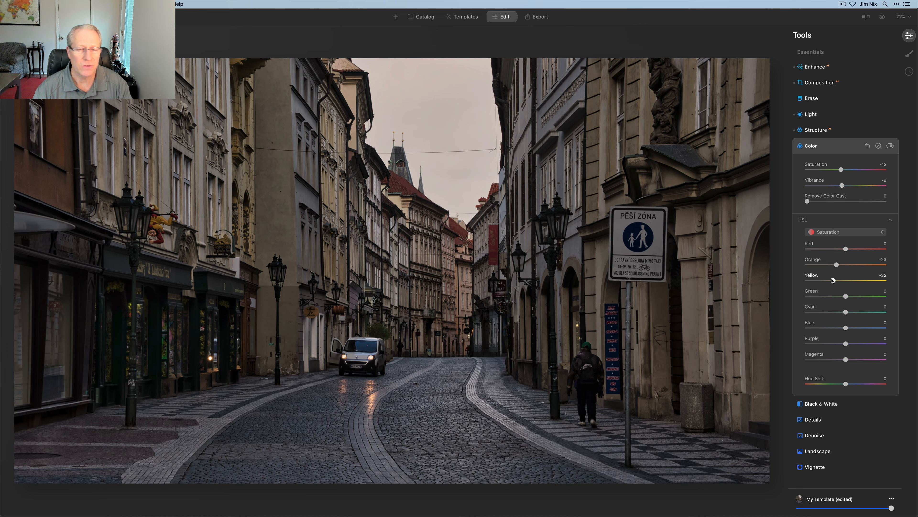
Shift the HSL hue of orange to -52 and yellow to -60, and compare the image with and without the Color adjustments.
{"action": "left_click", "coordinate": [843, 232]}
{"action": "left_click", "coordinate": [843, 244]}
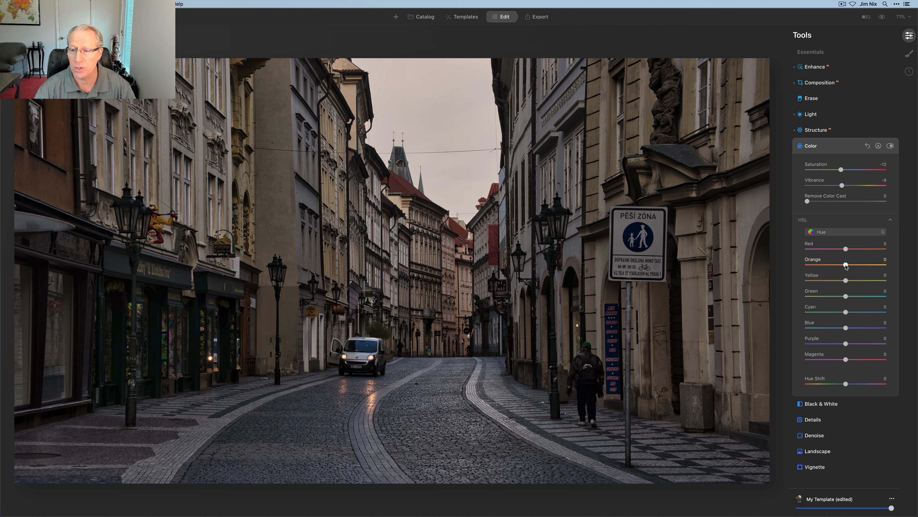
{"action": "left_click_drag", "start_coordinate": [846, 264], "coordinate": [826, 266]}
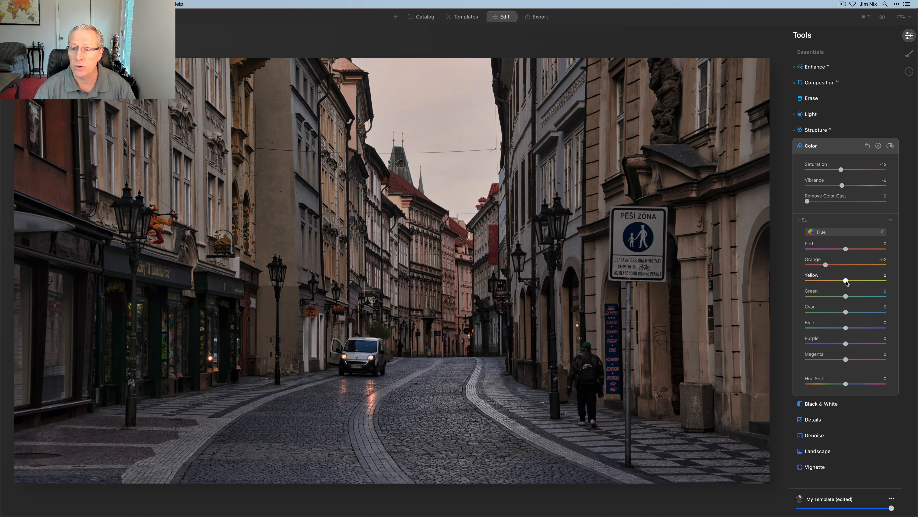
{"action": "left_click_drag", "start_coordinate": [847, 282], "coordinate": [823, 279]}
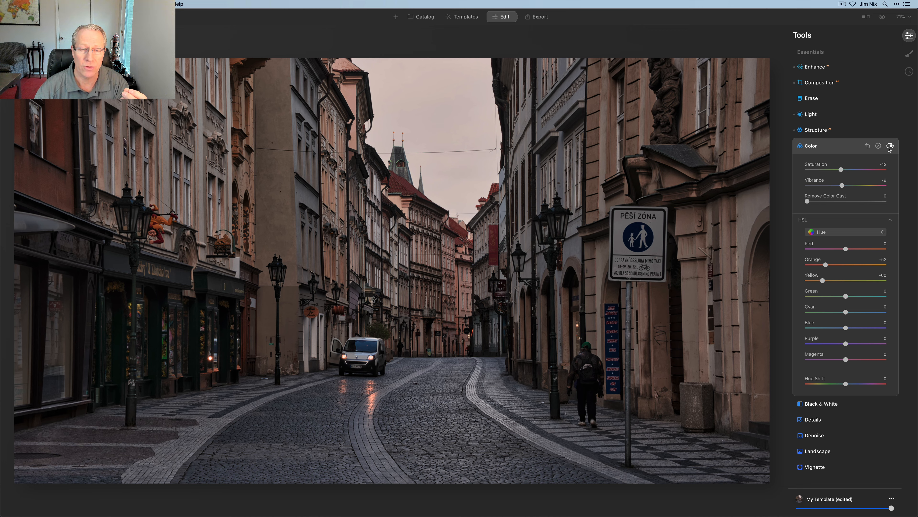
{"action": "left_click", "coordinate": [890, 146]}
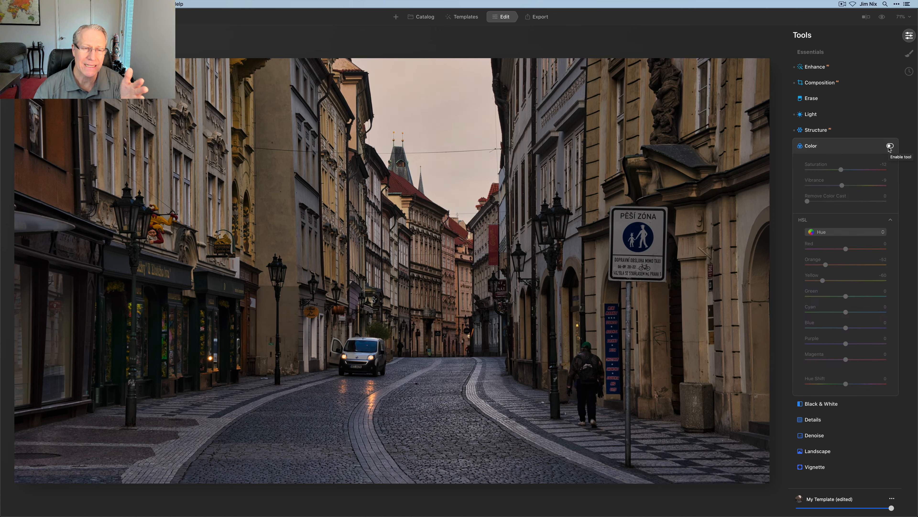
{"action": "left_click", "coordinate": [890, 146]}
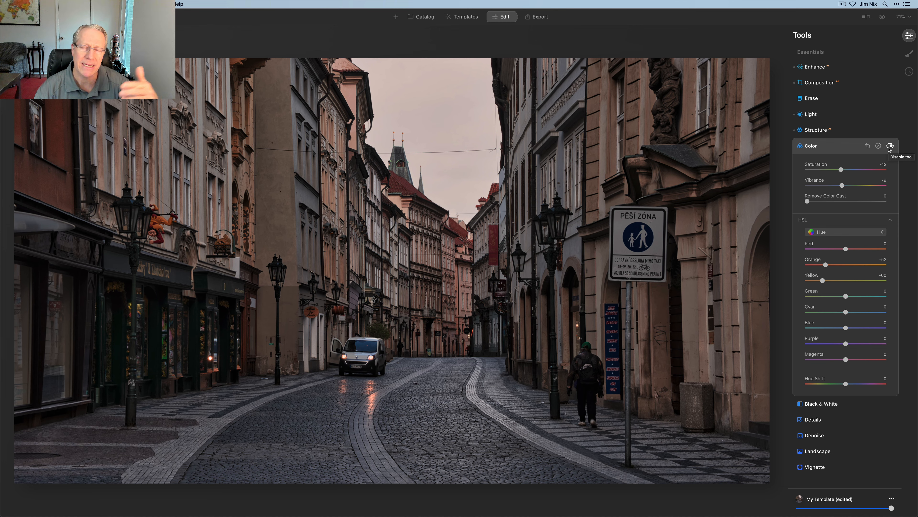
{"action": "left_click", "coordinate": [849, 146]}
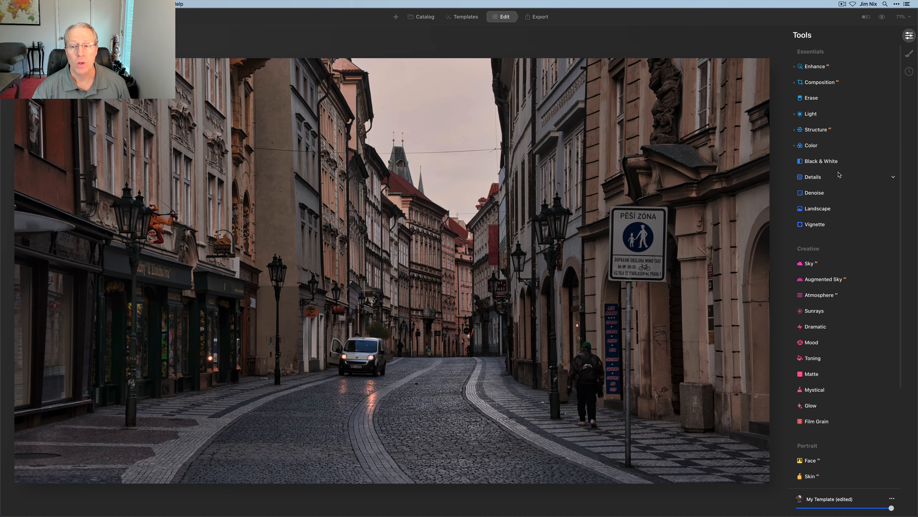
Tone the highlights with a saturation of 46 and a hue of 22.
{"action": "scroll", "coordinate": [840, 256], "scroll_direction": "down", "scroll_amount": 5}
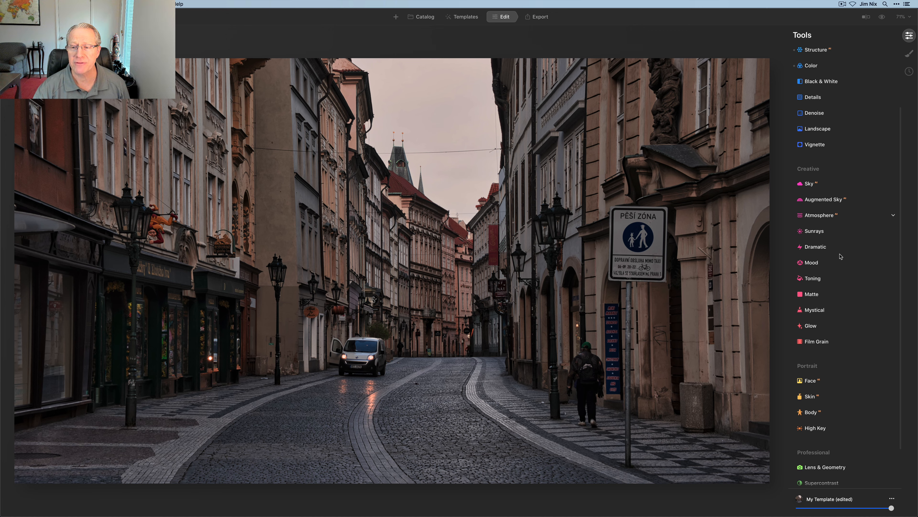
{"action": "left_click", "coordinate": [813, 262]}
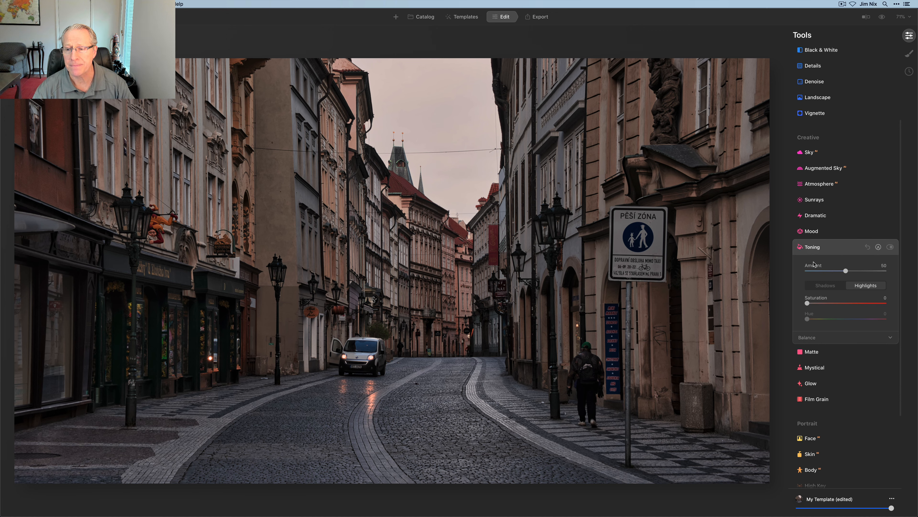
{"action": "scroll", "coordinate": [839, 275], "scroll_direction": "down", "scroll_amount": 1}
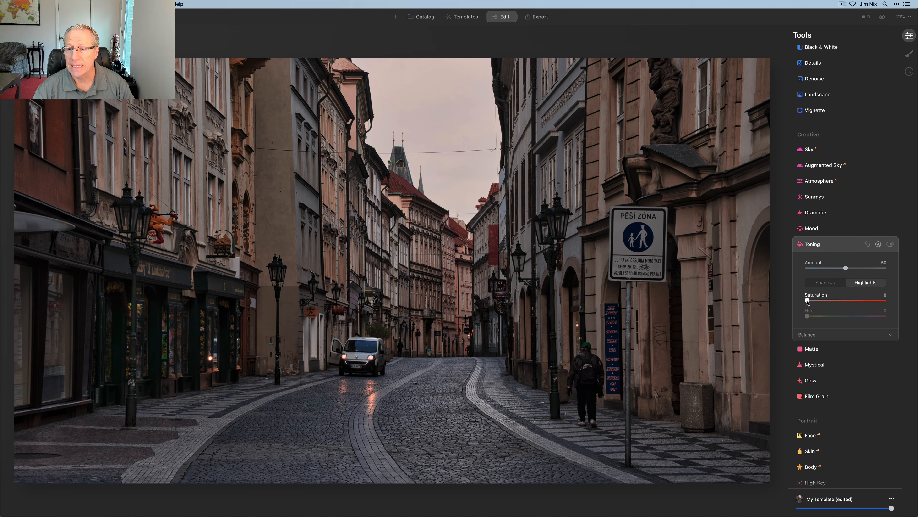
{"action": "left_click_drag", "start_coordinate": [807, 300], "coordinate": [844, 303]}
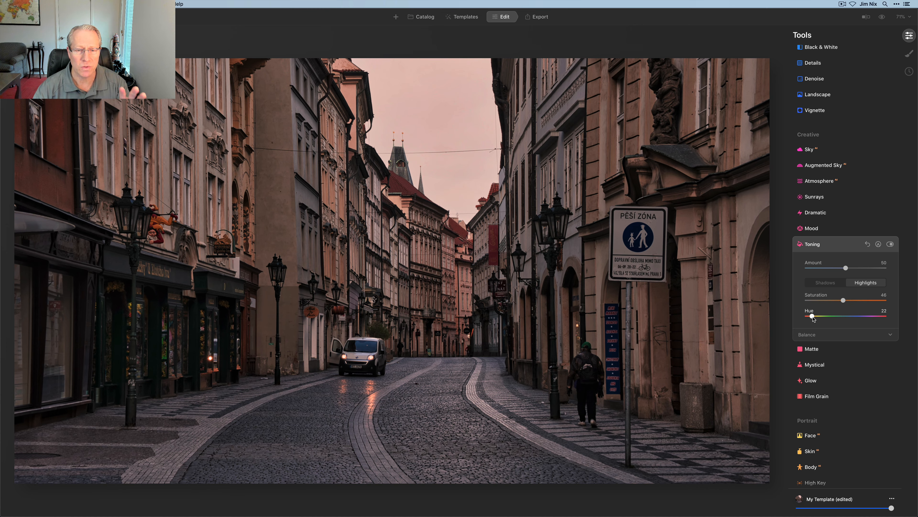
Tone the shadows with saturation 16 and hue 16, reduce the Toning amount to 35, and compare the image with and without it.
{"action": "left_click", "coordinate": [832, 283]}
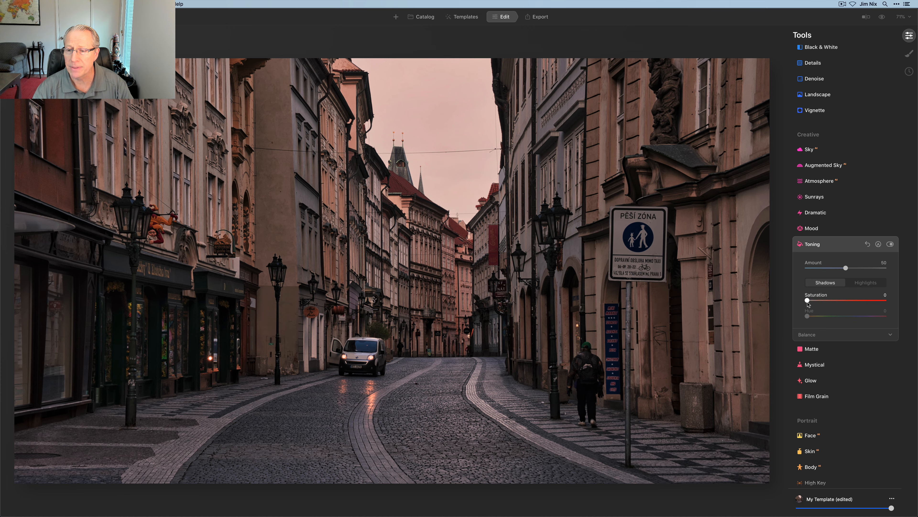
{"action": "mouse_move", "coordinate": [808, 302]}
{"action": "left_mouse_down"}
{"action": "mouse_move", "coordinate": [821, 303]}
{"action": "mouse_move", "coordinate": [812, 318]}
{"action": "left_mouse_up"}
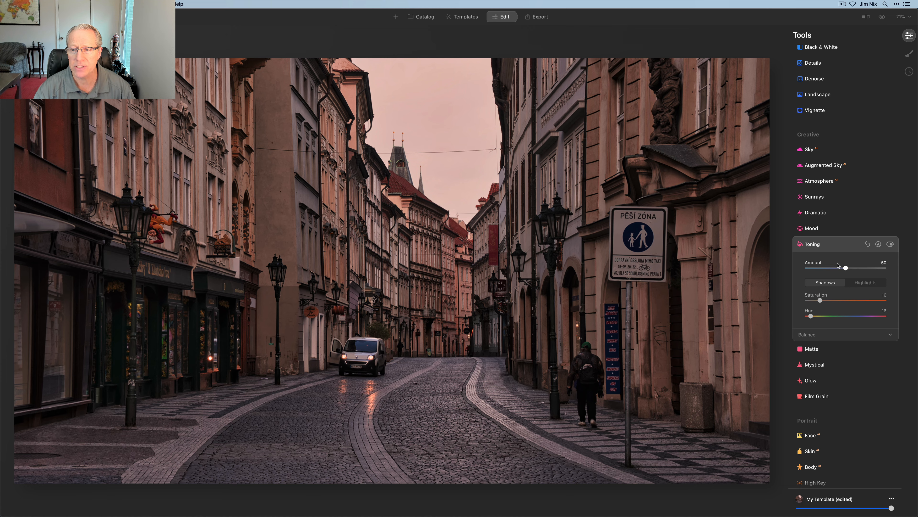
{"action": "left_click_drag", "start_coordinate": [847, 269], "coordinate": [836, 269]}
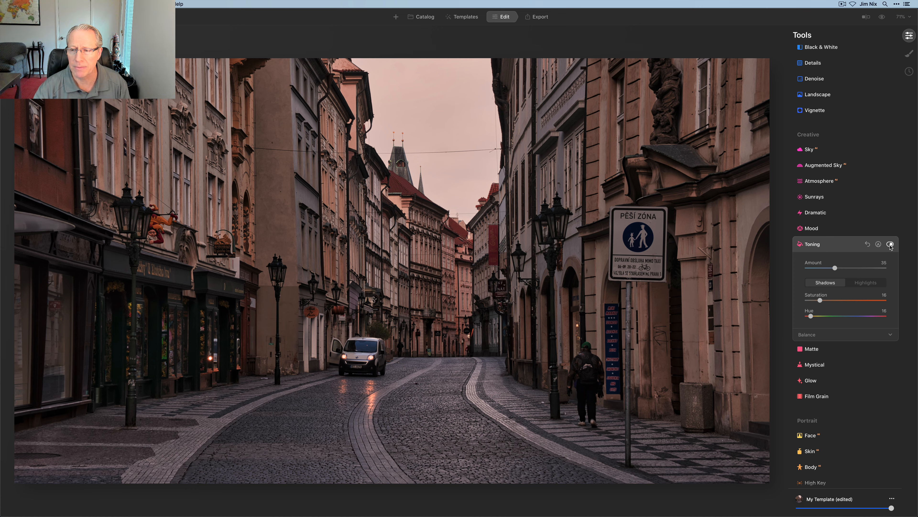
{"action": "left_click", "coordinate": [890, 245]}
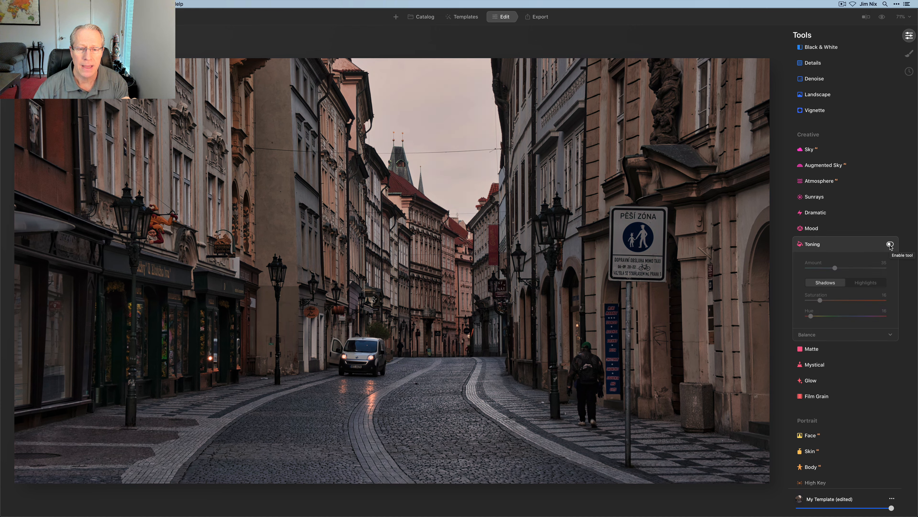
{"action": "left_click", "coordinate": [890, 245]}
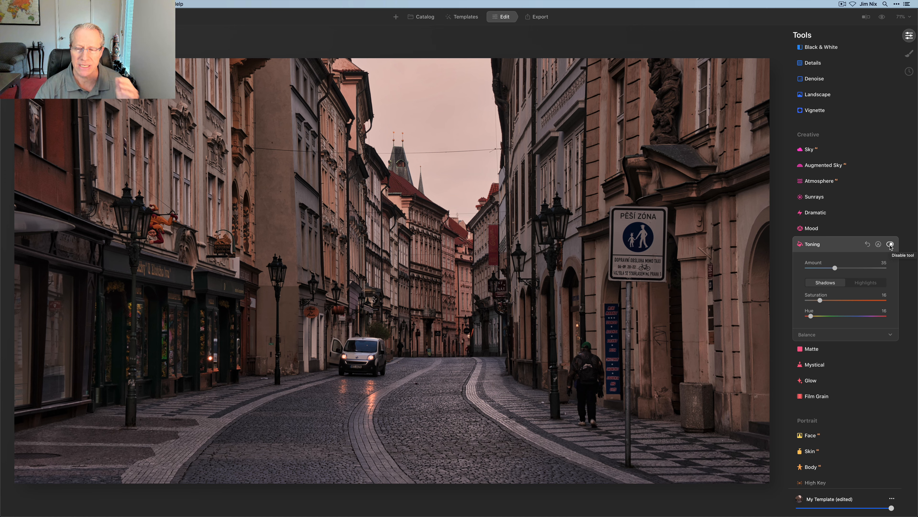
Apply the Mystical effect with amount 31 and shadows 66, and compare the image with and without it.
{"action": "left_click", "coordinate": [815, 364]}
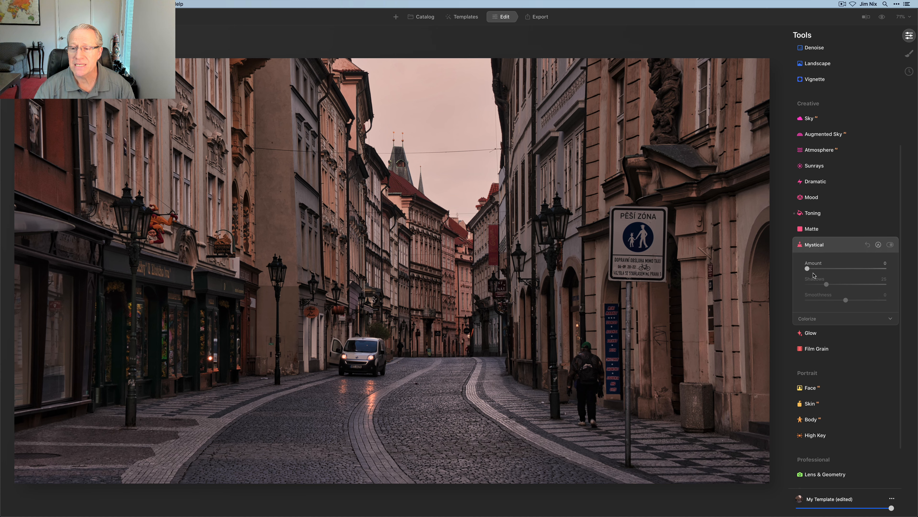
{"action": "left_click_drag", "start_coordinate": [817, 270], "coordinate": [834, 273]}
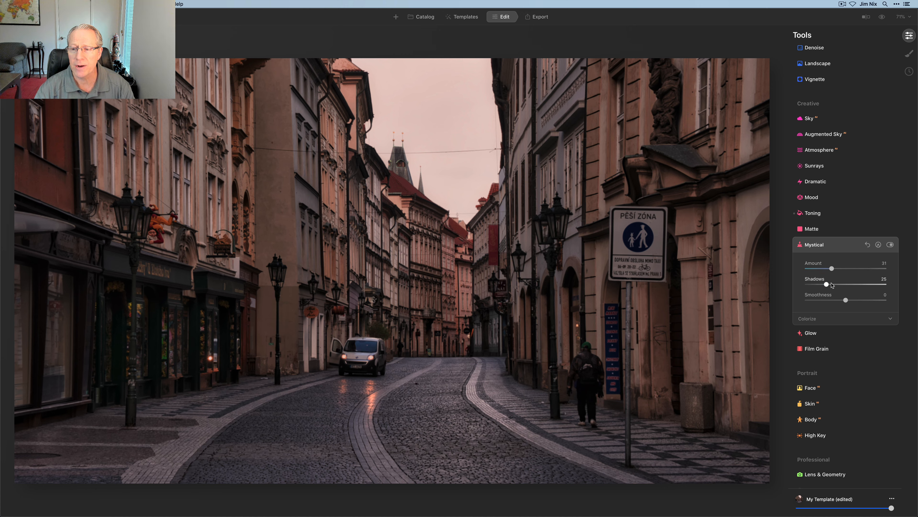
{"action": "left_click_drag", "start_coordinate": [830, 286], "coordinate": [861, 288]}
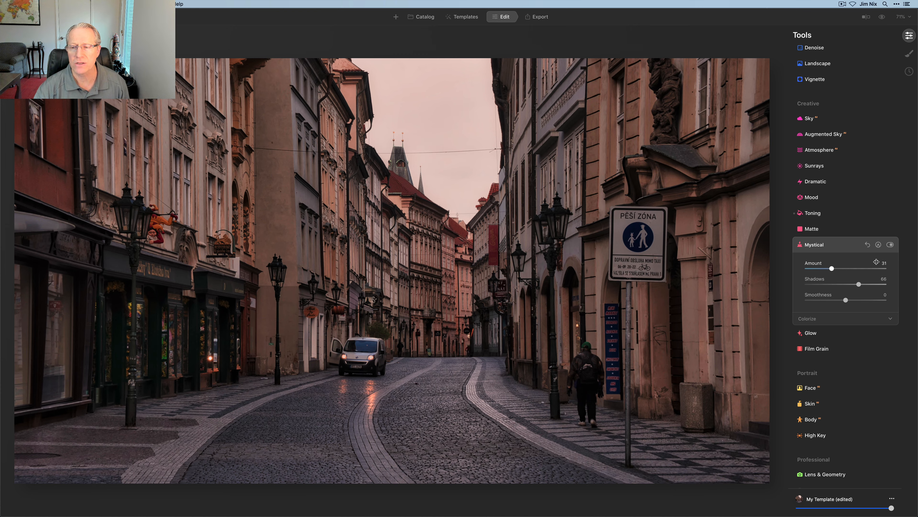
{"action": "left_click", "coordinate": [890, 245]}
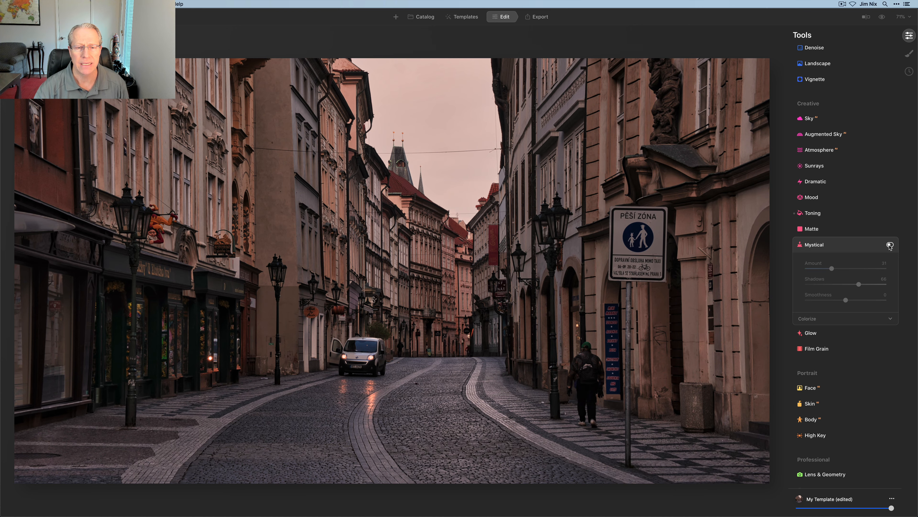
{"action": "left_click", "coordinate": [890, 245]}
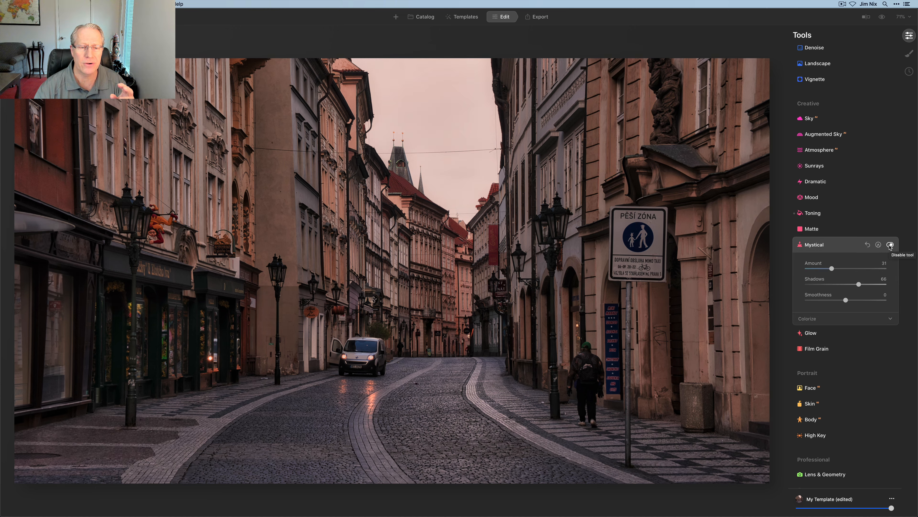
{"action": "left_click", "coordinate": [890, 245]}
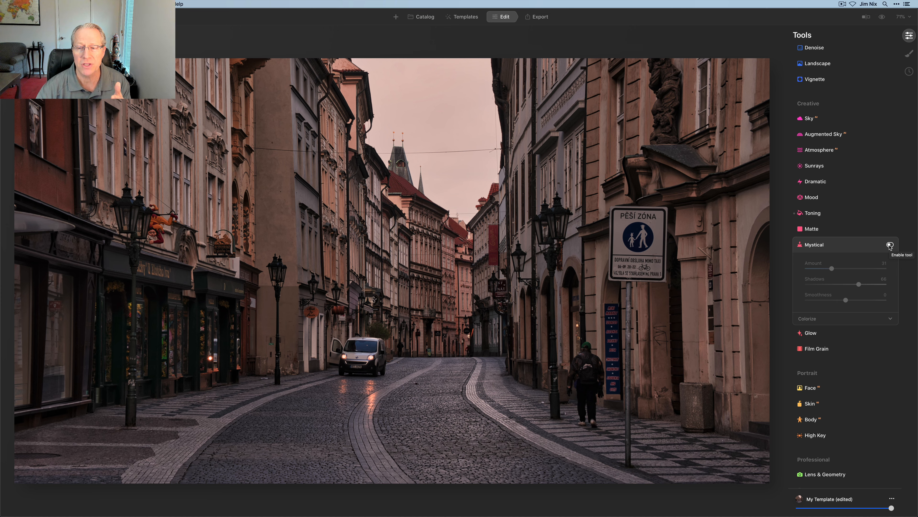
{"action": "left_click", "coordinate": [890, 244]}
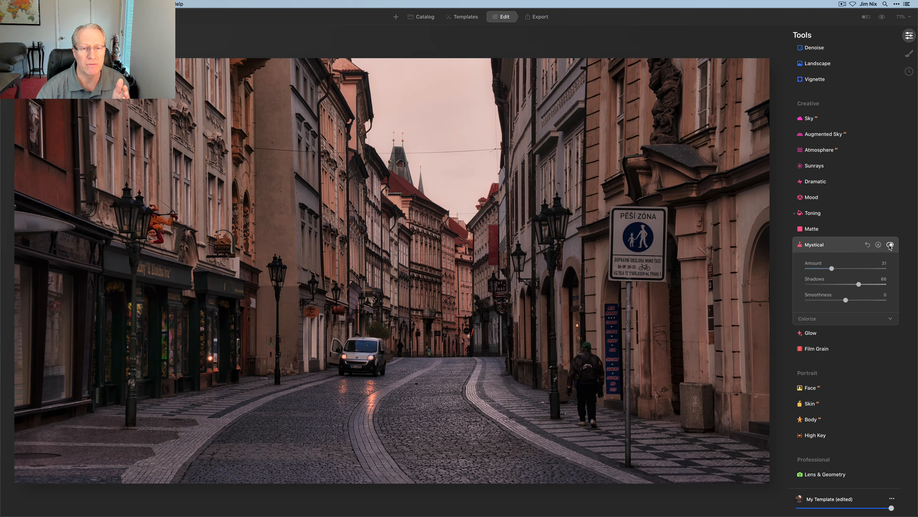
{"action": "left_click", "coordinate": [890, 245]}
{"action": "left_click", "coordinate": [890, 245]}
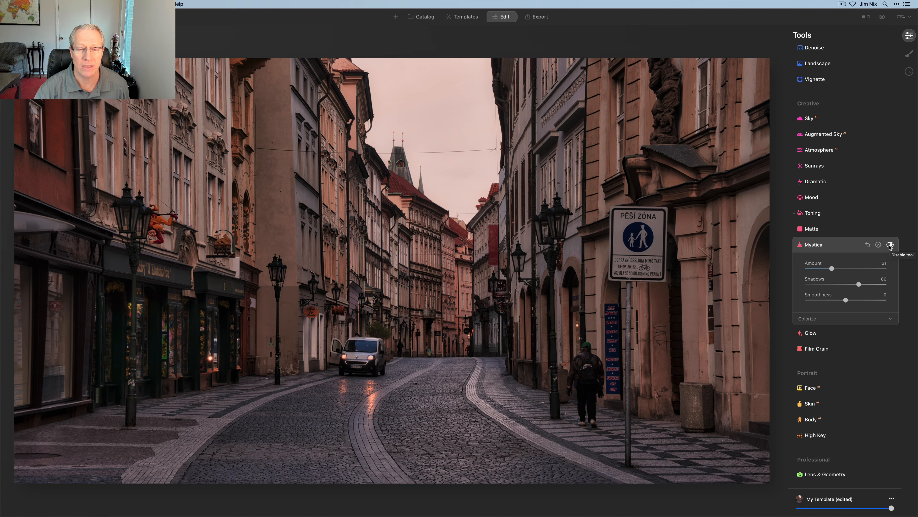
{"action": "left_click", "coordinate": [843, 245]}
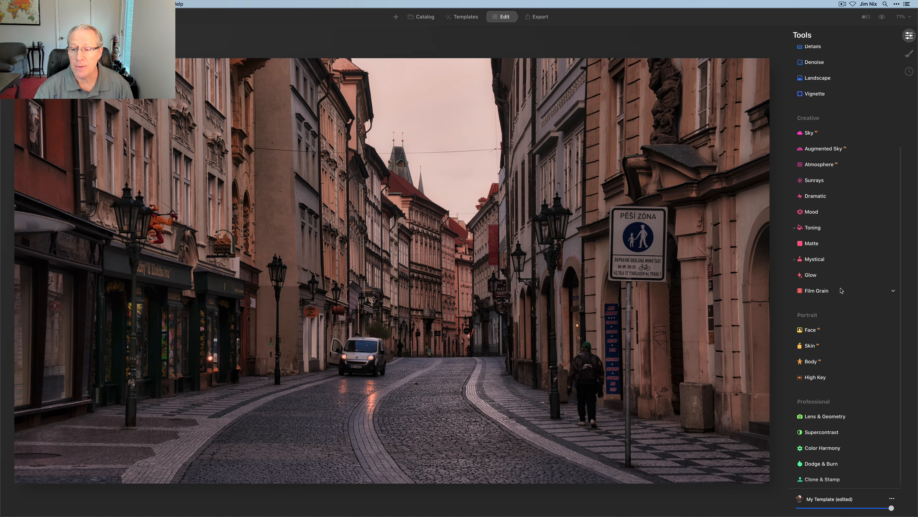
Set the Yellow-Blue balance of the shadows to 2 in Color Harmony.
{"action": "left_click", "coordinate": [822, 449]}
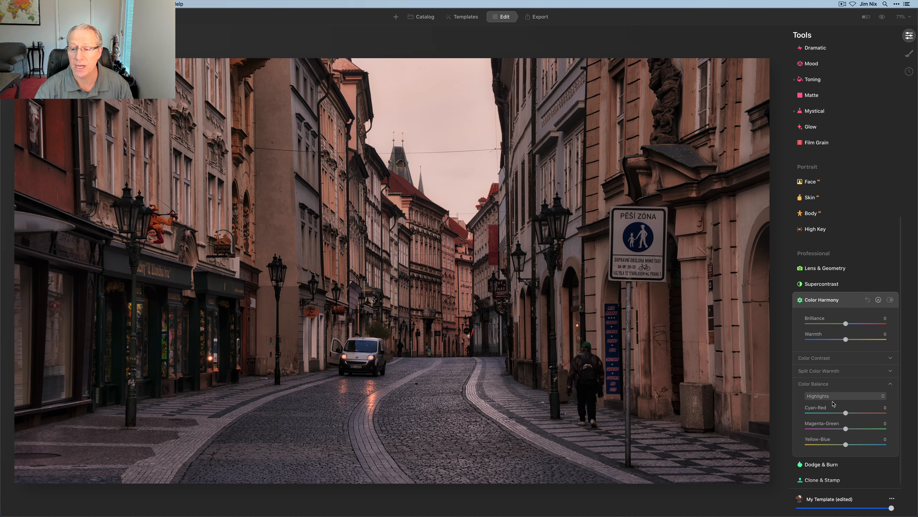
{"action": "left_click", "coordinate": [833, 398]}
{"action": "left_click", "coordinate": [831, 408]}
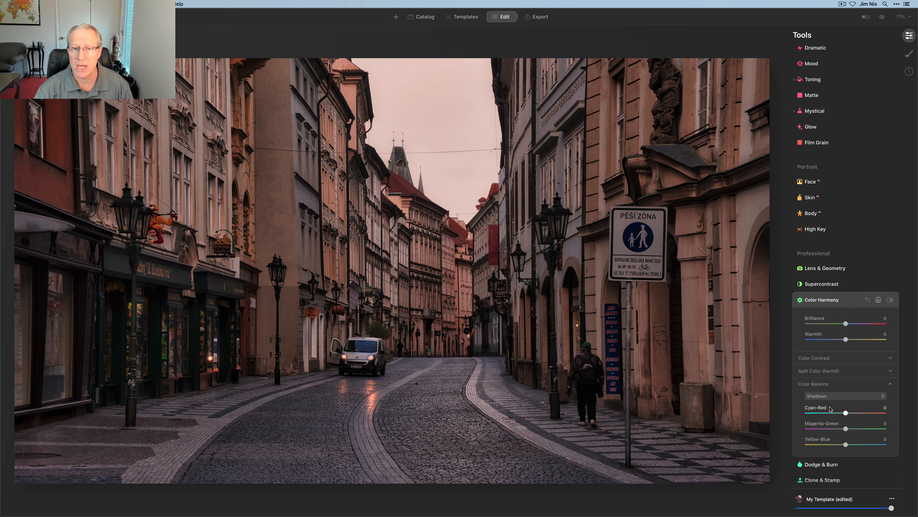
{"action": "left_click_drag", "start_coordinate": [845, 444], "coordinate": [847, 445]}
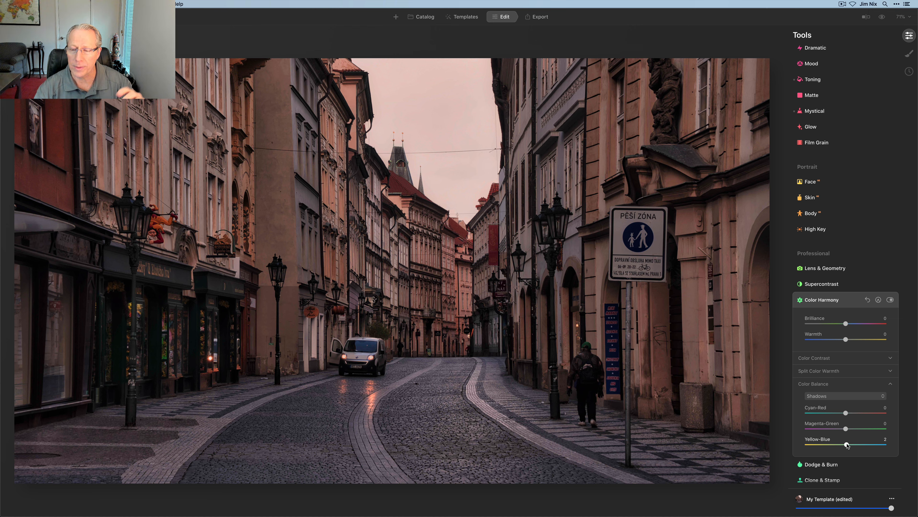
Set the midtones color balance to Cyan-Red 1 and Yellow-Blue -5 in Color Harmony.
{"action": "left_click", "coordinate": [841, 397]}
{"action": "left_click", "coordinate": [831, 413]}
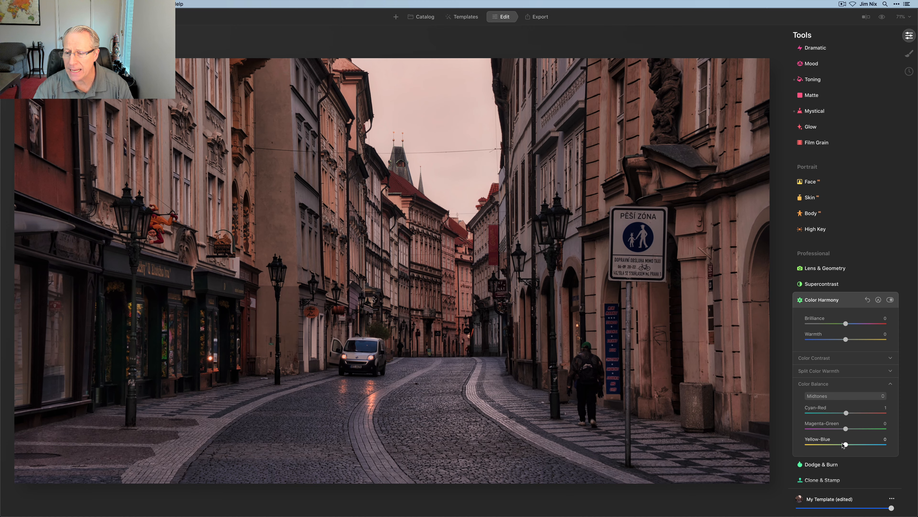
{"action": "left_click_drag", "start_coordinate": [845, 446], "coordinate": [842, 445]}
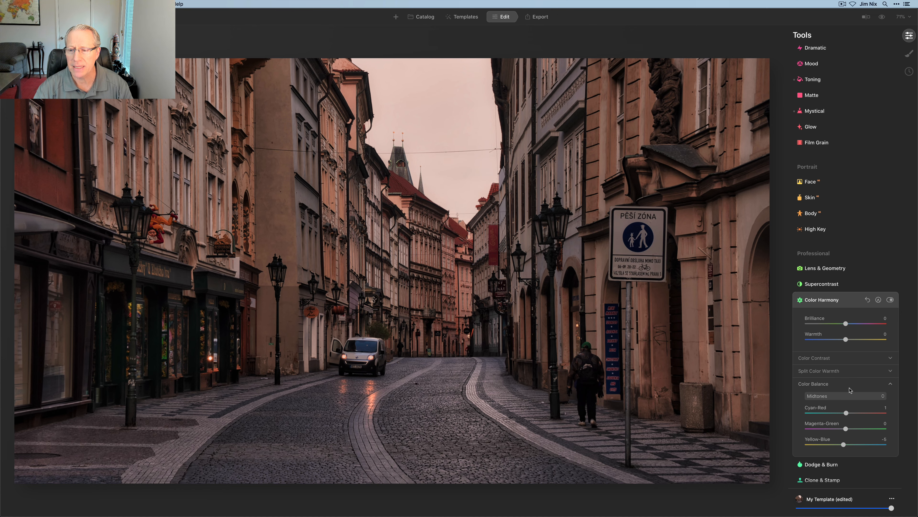
Set the highlights Cyan-Red balance to 3, then compare the image with and without Color Harmony and collapse its settings.
{"action": "left_click", "coordinate": [850, 396]}
{"action": "left_click", "coordinate": [833, 420]}
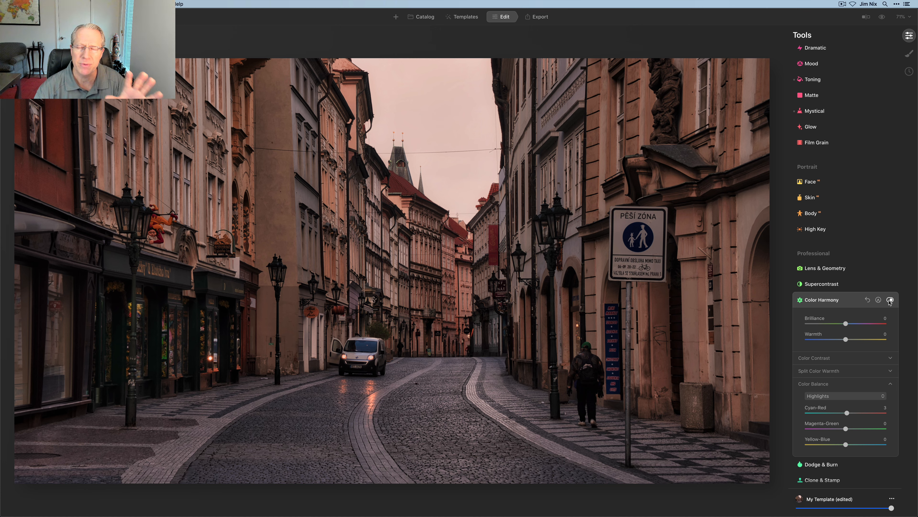
{"action": "left_click", "coordinate": [891, 300]}
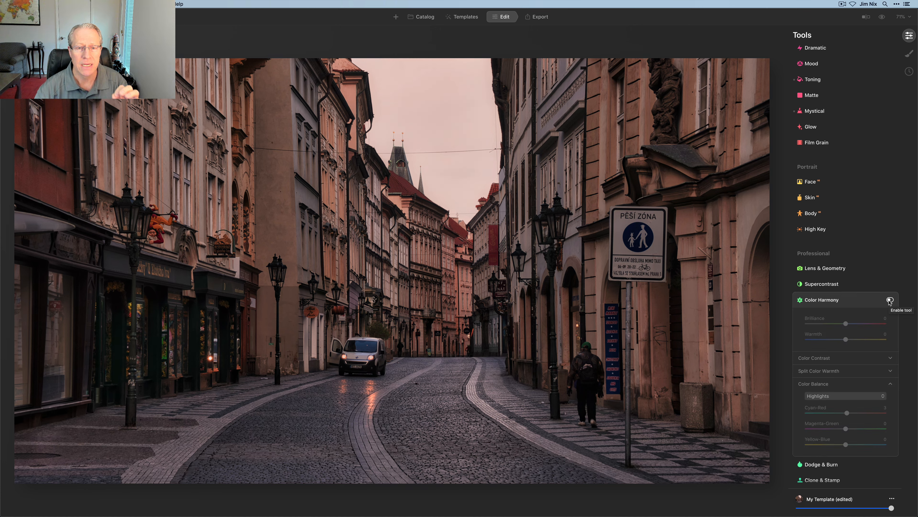
{"action": "left_click", "coordinate": [890, 300]}
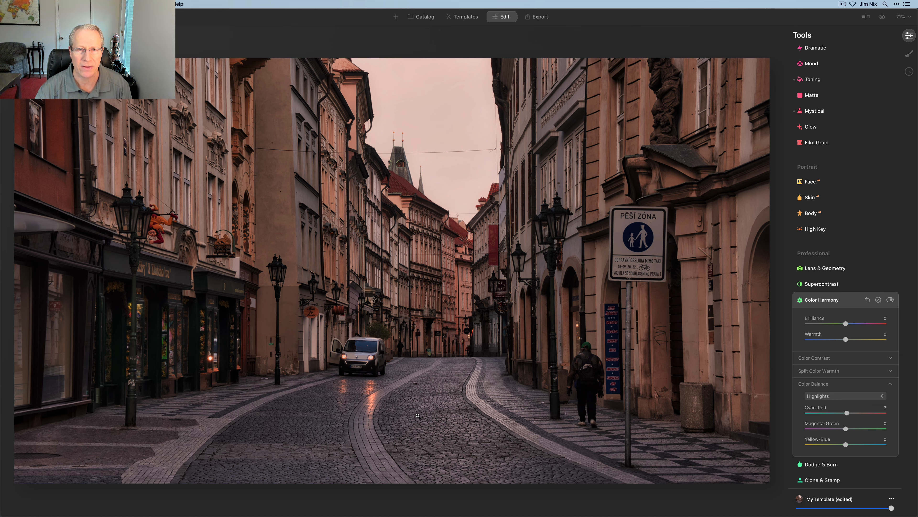
{"action": "left_click", "coordinate": [822, 300]}
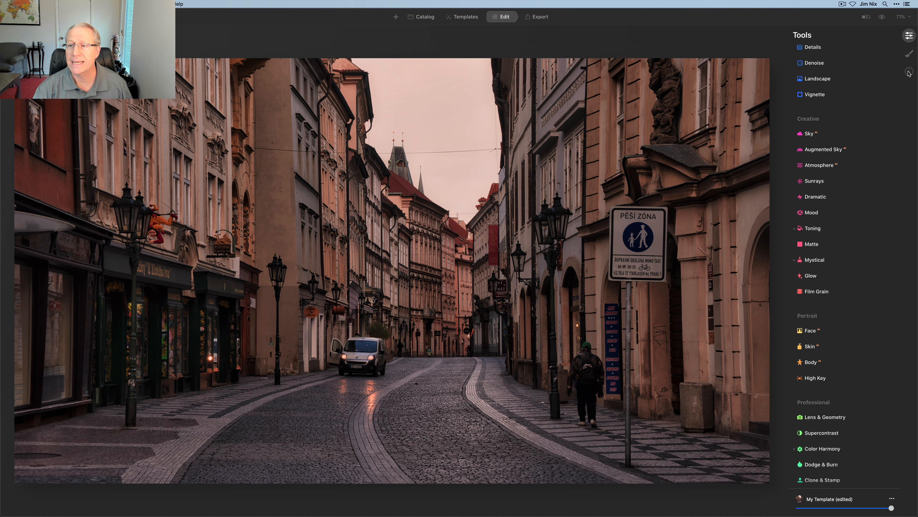
Add a Basic local masking adjustment with exposure -0.46 and structure -30.
{"action": "left_click", "coordinate": [909, 55]}
{"action": "left_click", "coordinate": [886, 35]}
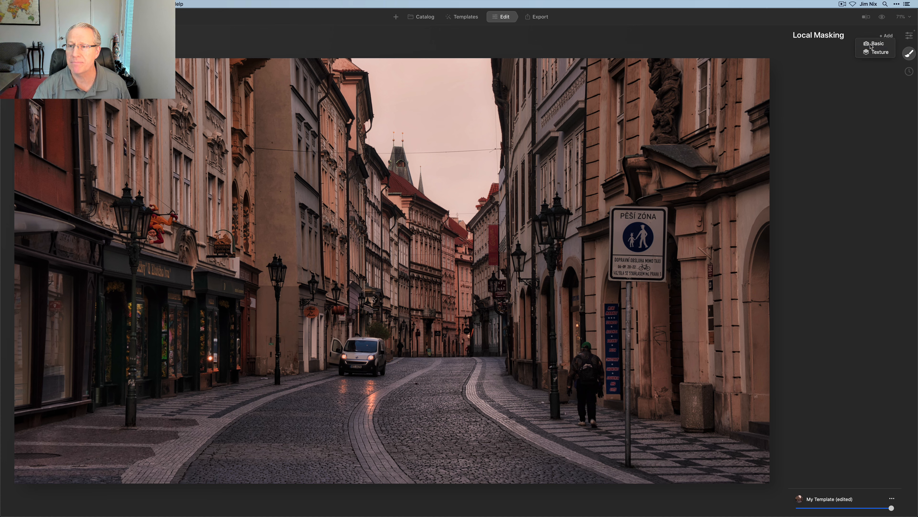
{"action": "left_click", "coordinate": [874, 44]}
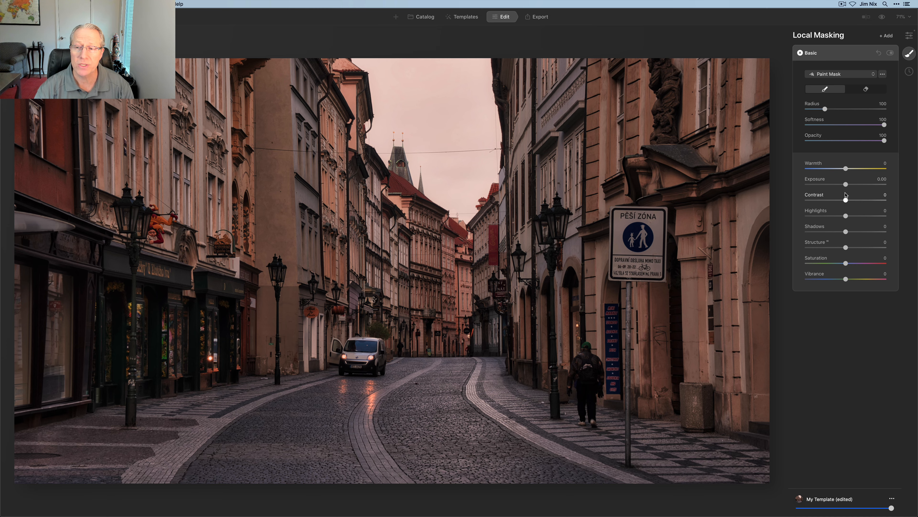
{"action": "left_click_drag", "start_coordinate": [846, 184], "coordinate": [843, 186]}
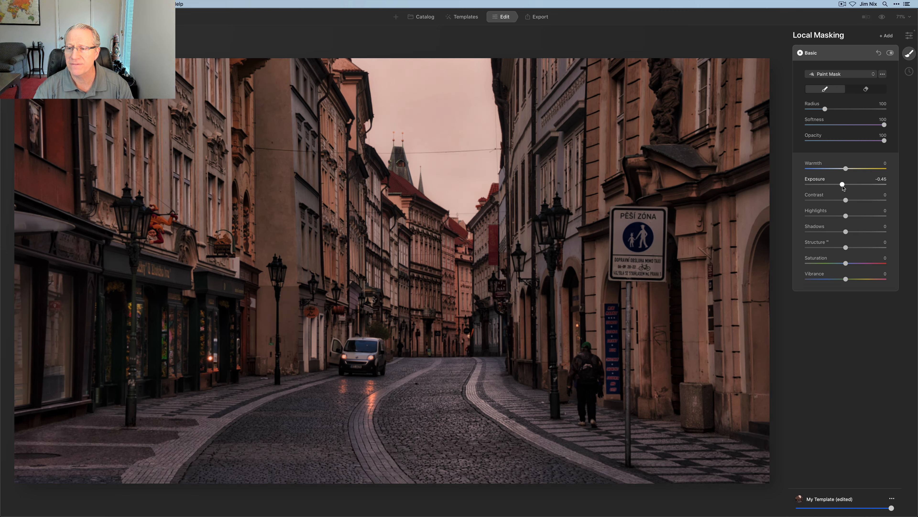
{"action": "left_click_drag", "start_coordinate": [845, 248], "coordinate": [833, 249]}
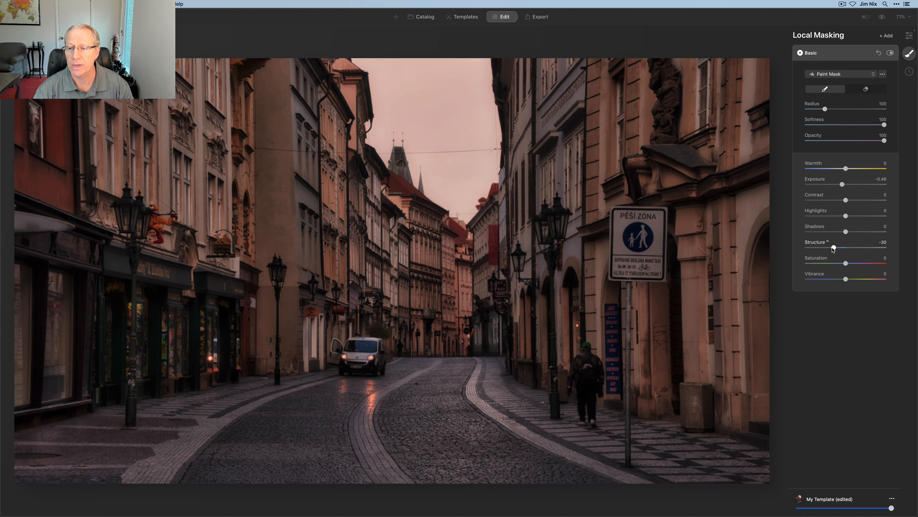
Restrict the Basic adjustment to the area outside a wide radial mask centered just beside the van, with a broad feathered edge.
{"action": "left_click", "coordinate": [843, 74]}
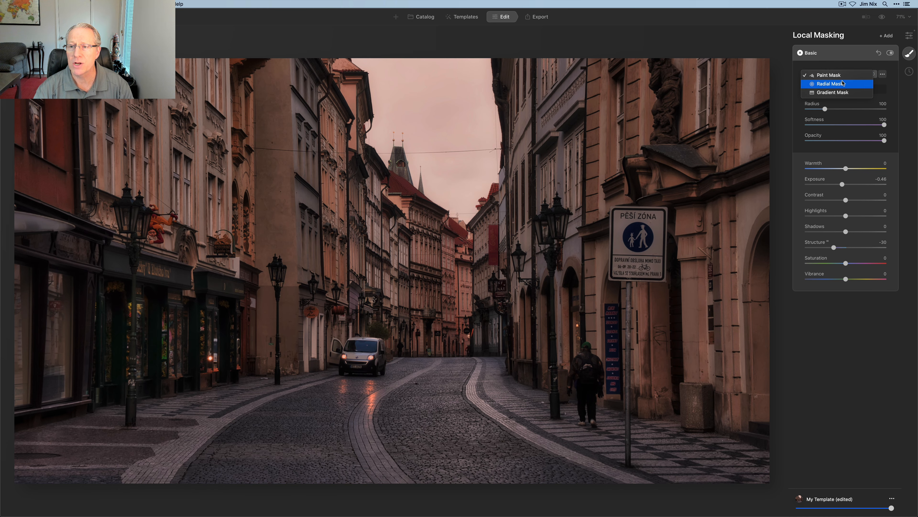
{"action": "left_click", "coordinate": [831, 83]}
{"action": "left_click_drag", "start_coordinate": [371, 360], "coordinate": [682, 360]}
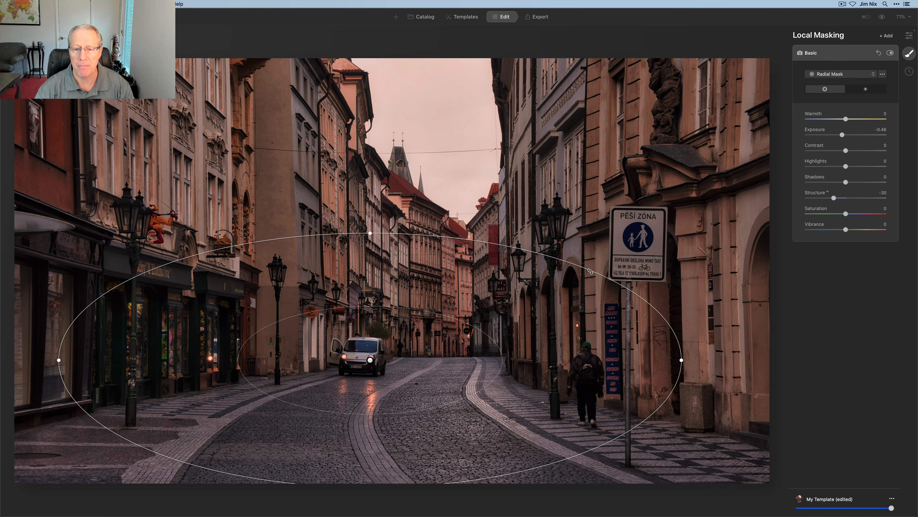
{"action": "left_click_drag", "start_coordinate": [588, 272], "coordinate": [537, 296]}
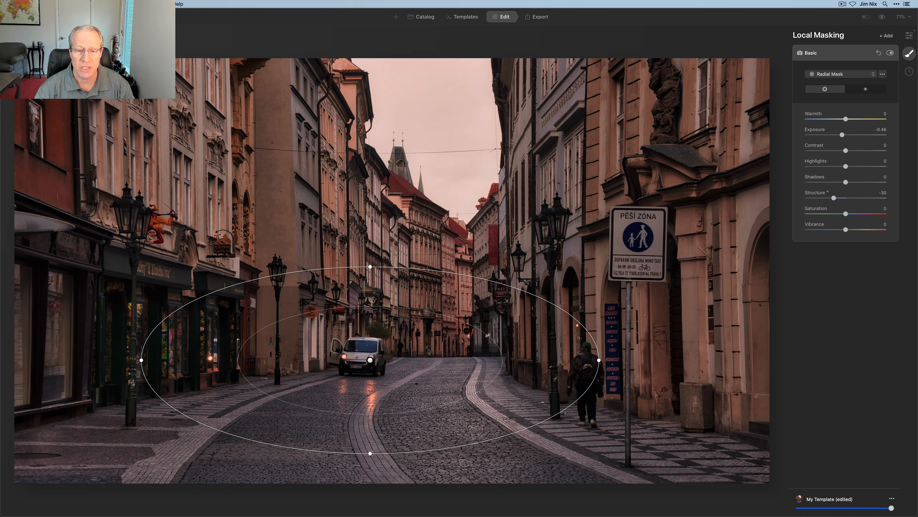
{"action": "left_click_drag", "start_coordinate": [500, 330], "coordinate": [594, 309]}
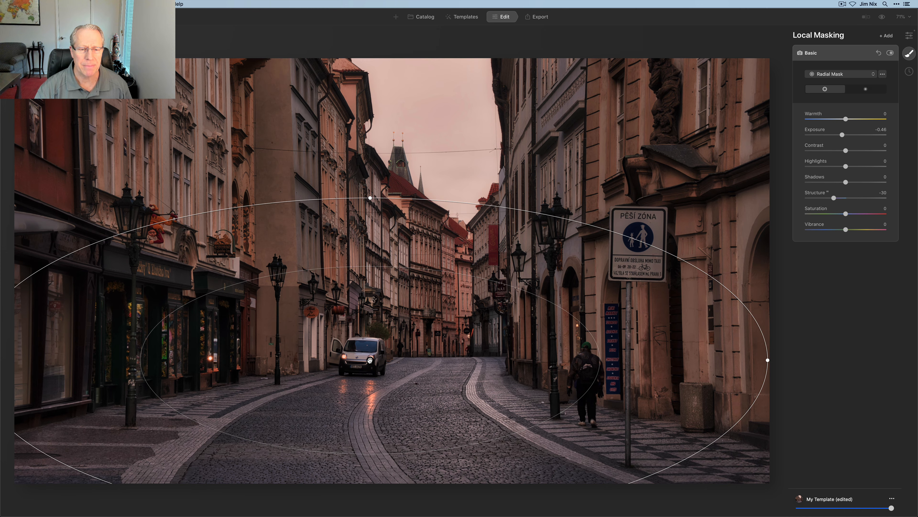
{"action": "left_click_drag", "start_coordinate": [369, 359], "coordinate": [390, 358]}
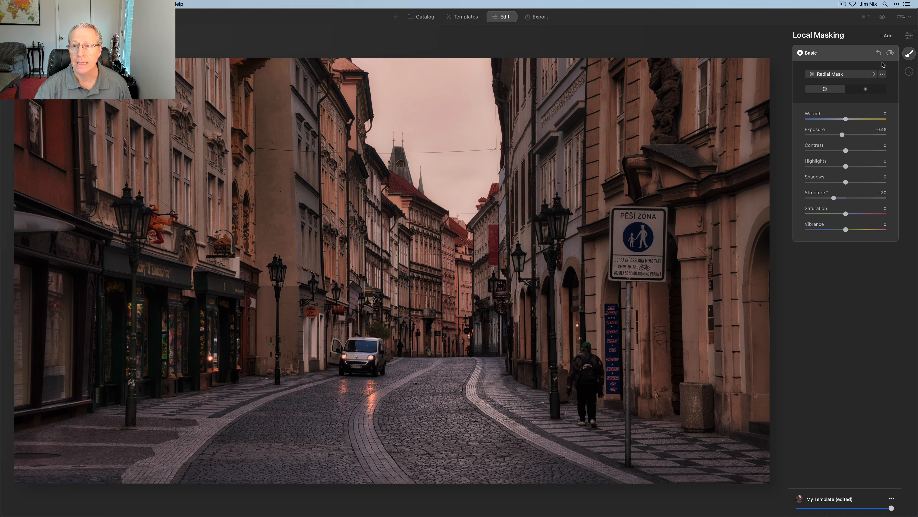
Compare the image with and without the radial mask adjustment and inspect the mask's coverage with the red overlay.
{"action": "left_click", "coordinate": [890, 53]}
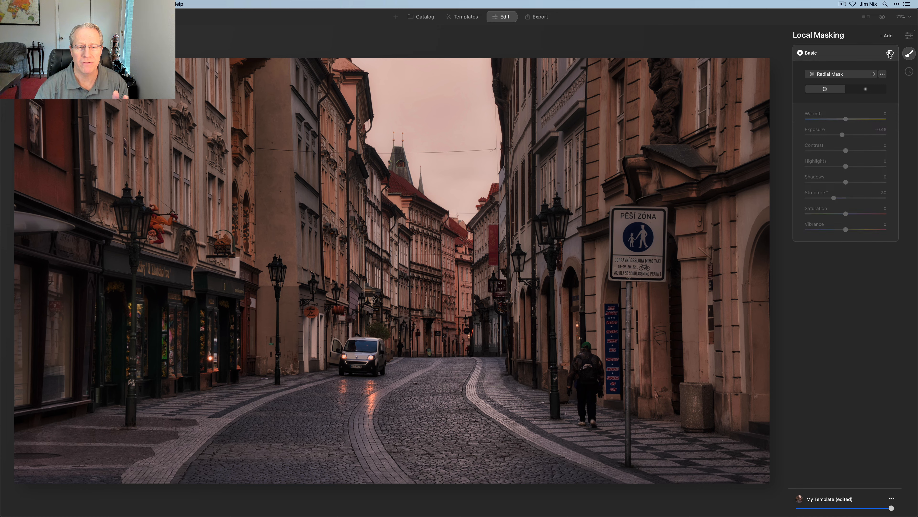
{"action": "left_click", "coordinate": [891, 53]}
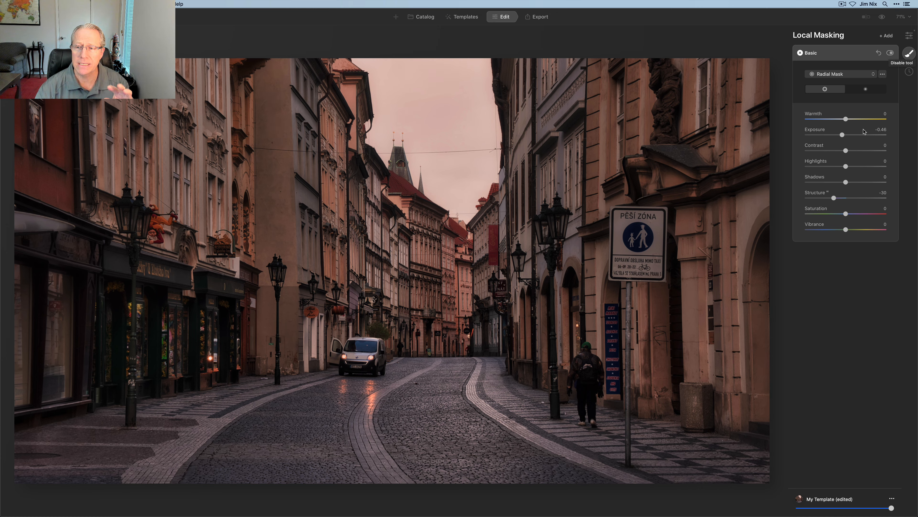
{"action": "mouse_move", "coordinate": [599, 379]}
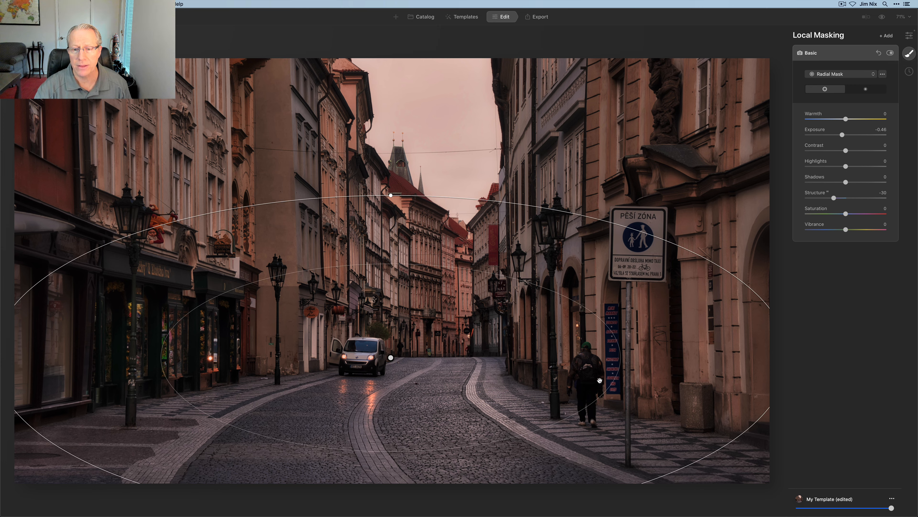
{"action": "left_click", "coordinate": [685, 243]}
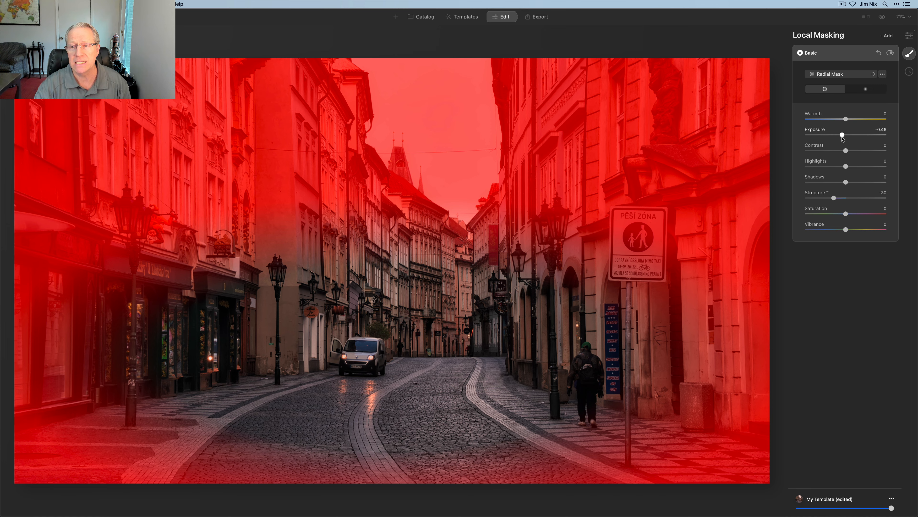
{"action": "key", "text": "slash"}
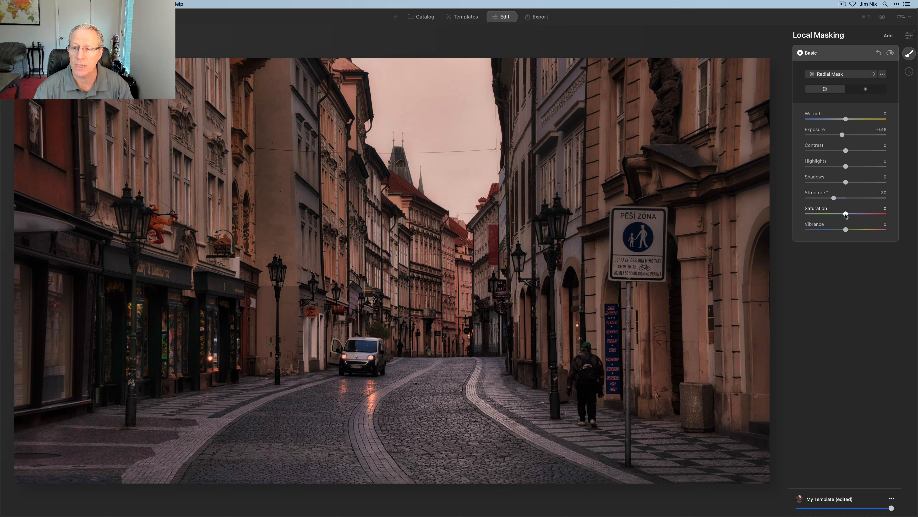
Set the radial mask's saturation to -5 and vibrance to -4, and collapse the Basic adjustment.
{"action": "left_click_drag", "start_coordinate": [845, 214], "coordinate": [844, 229]}
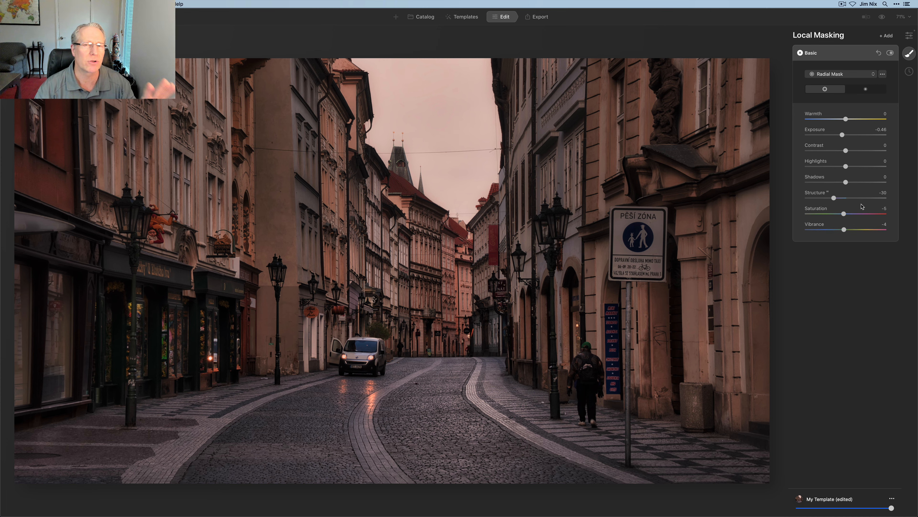
{"action": "left_click", "coordinate": [849, 57]}
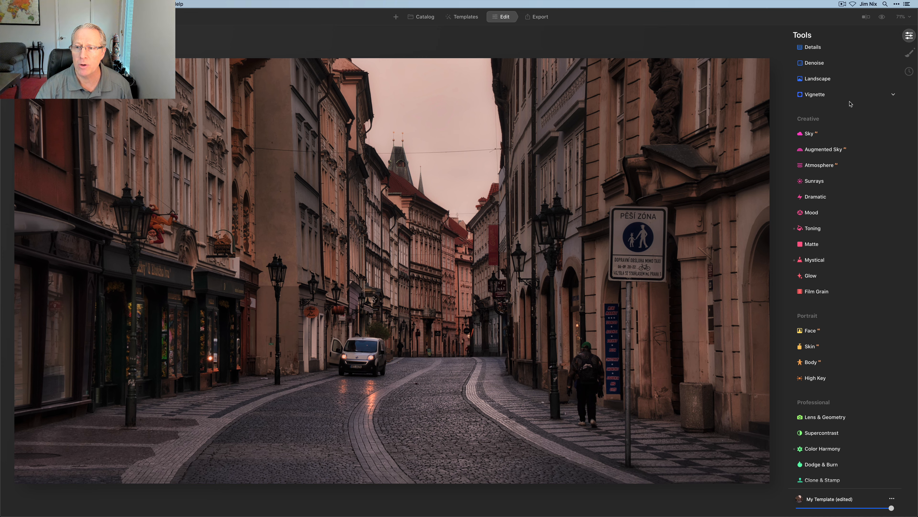
Apply a vignette with amount -1, size 50 and inner light 28.
{"action": "left_click", "coordinate": [821, 93]}
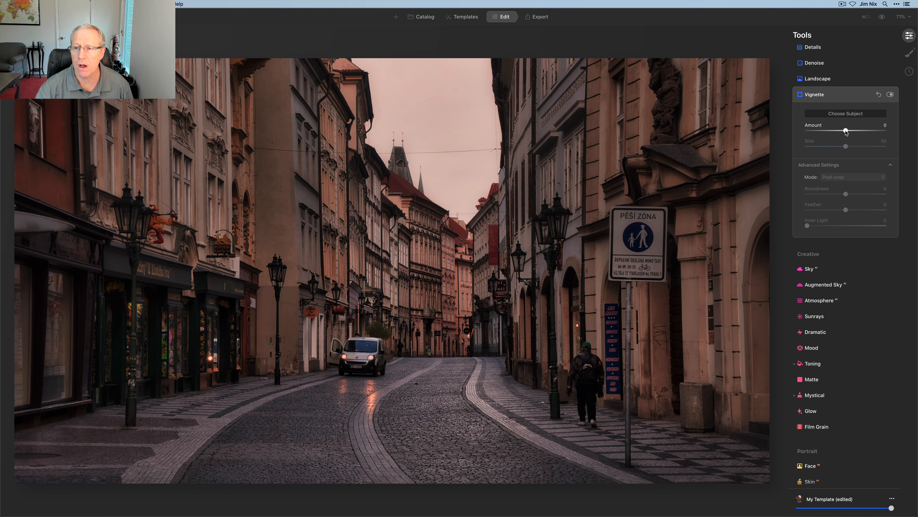
{"action": "left_click_drag", "start_coordinate": [846, 132], "coordinate": [845, 132]}
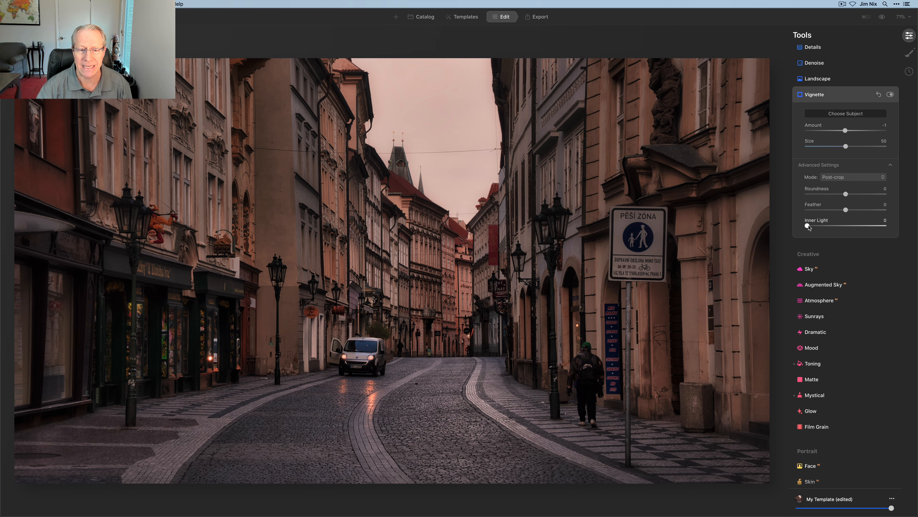
{"action": "left_click_drag", "start_coordinate": [808, 227], "coordinate": [831, 227]}
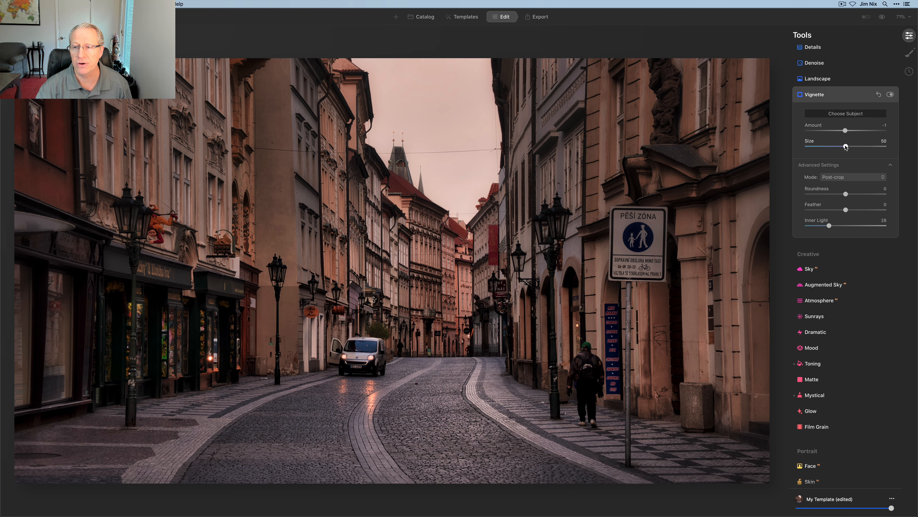
{"action": "mouse_move", "coordinate": [846, 147]}
{"action": "left_mouse_down"}
{"action": "mouse_move", "coordinate": [831, 147]}
{"action": "mouse_move", "coordinate": [831, 130]}
{"action": "mouse_move", "coordinate": [815, 131]}
{"action": "mouse_move", "coordinate": [846, 132]}
{"action": "left_mouse_up"}
{"action": "double_click", "coordinate": [813, 146]}
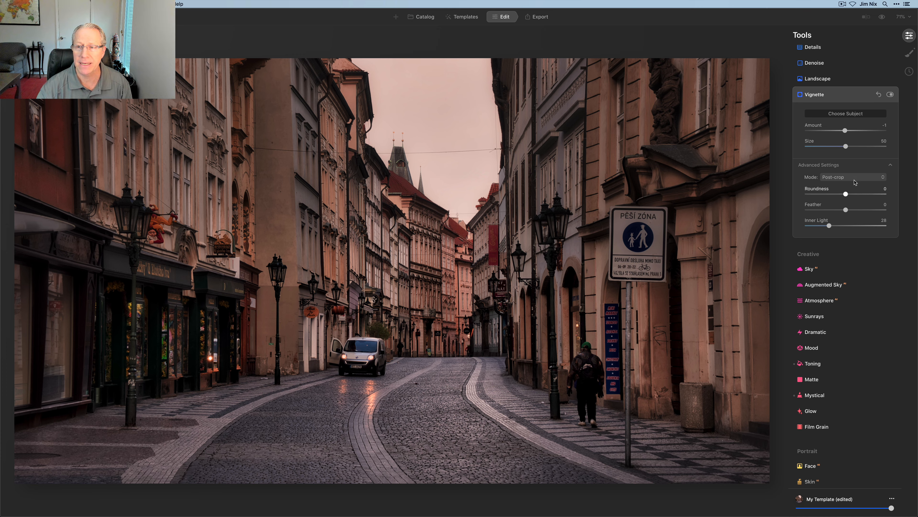
Compare the image with and without the vignette and collapse its settings.
{"action": "left_click", "coordinate": [890, 95]}
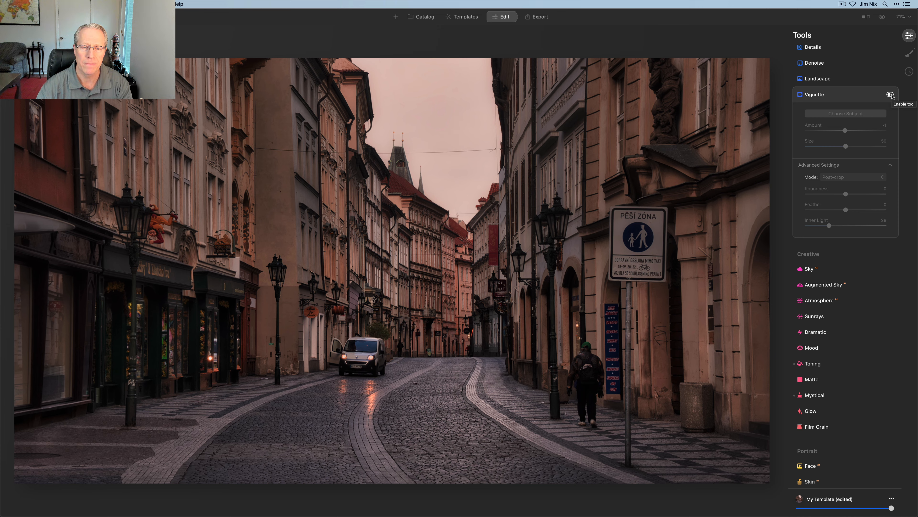
{"action": "left_click", "coordinate": [891, 94]}
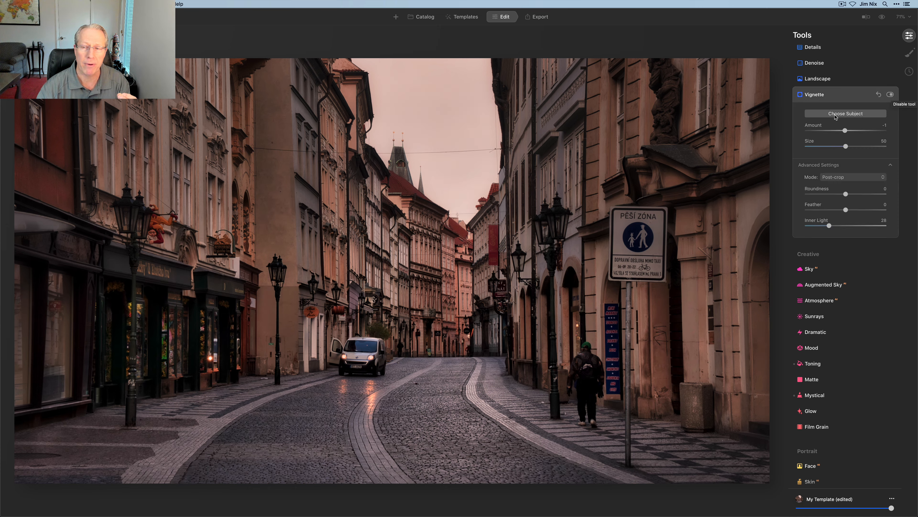
{"action": "left_click", "coordinate": [842, 98]}
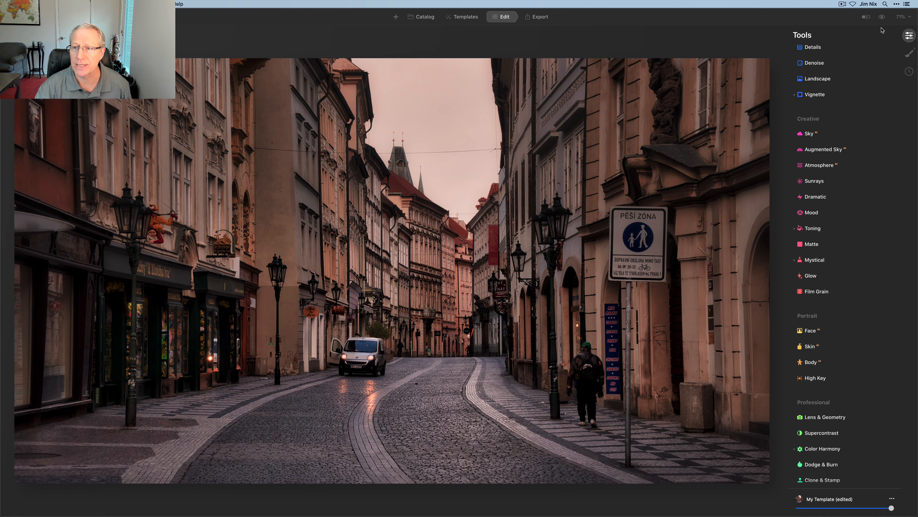
Compare the edited photo with the original, both full-frame and with a movable before/after split.
{"action": "left_click", "coordinate": [882, 19]}
{"action": "left_click", "coordinate": [882, 19]}
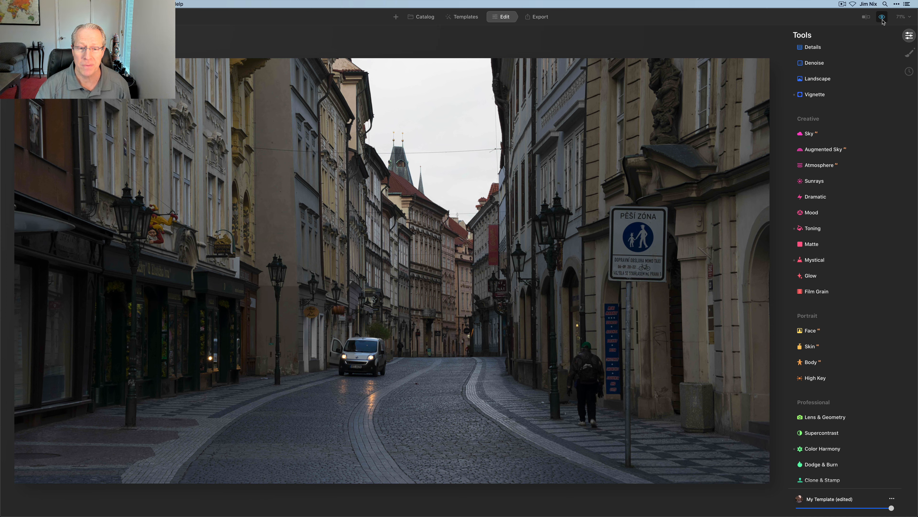
{"action": "left_click", "coordinate": [882, 19]}
{"action": "left_click", "coordinate": [866, 16]}
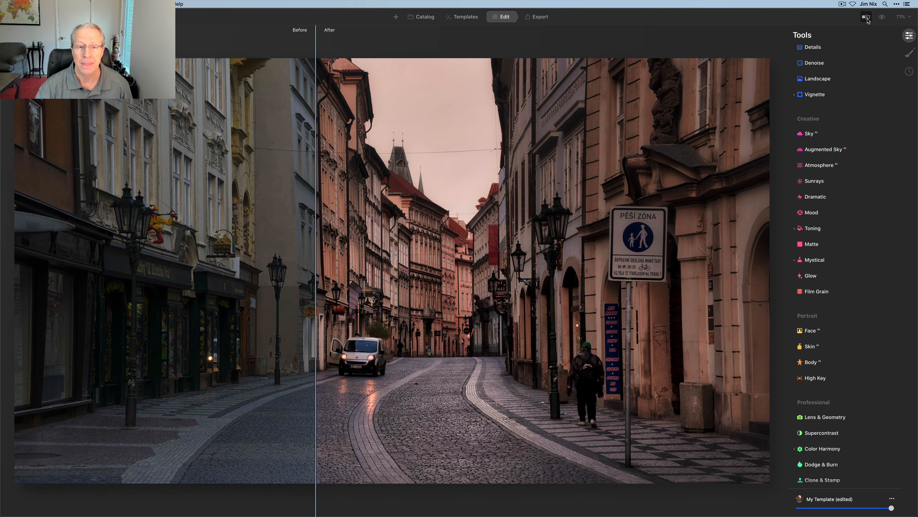
{"action": "left_click_drag", "start_coordinate": [315, 213], "coordinate": [239, 157]}
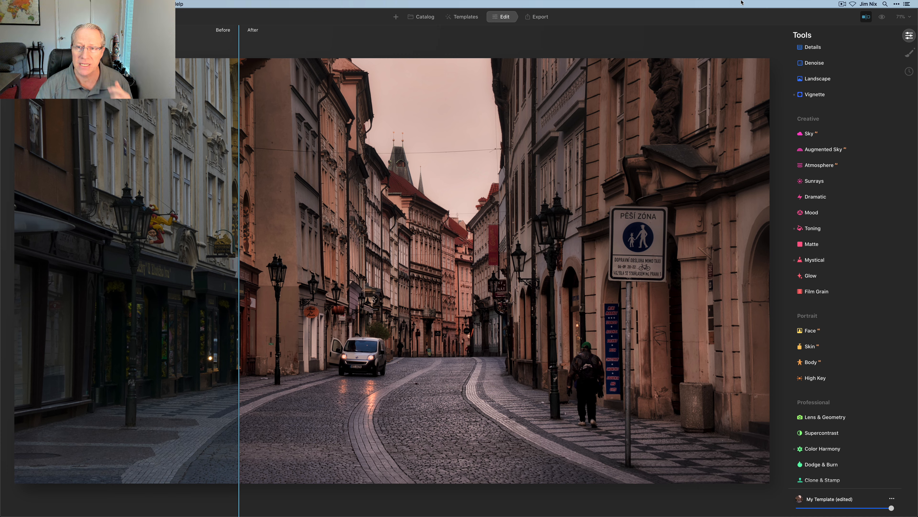
{"action": "left_click", "coordinate": [867, 16]}
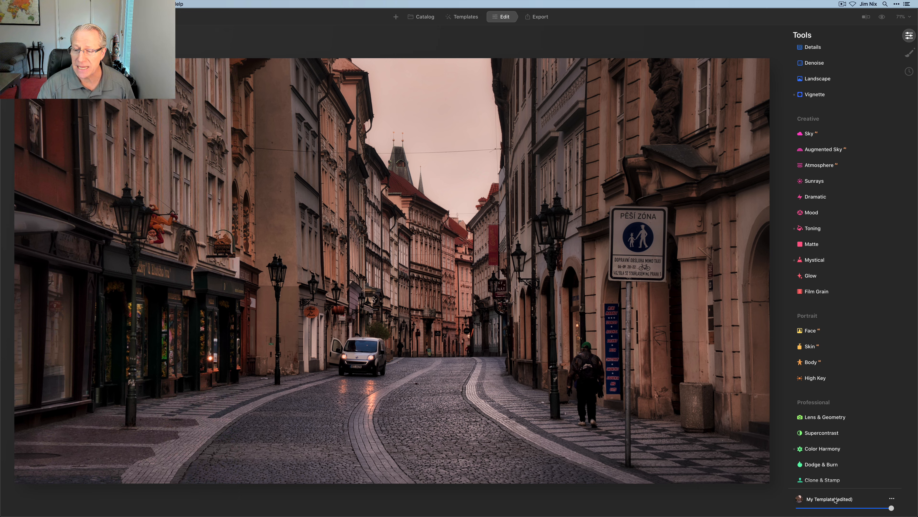
Save the current adjustments as the template "My Template edit" and compare the photo with its original.
{"action": "left_click", "coordinate": [892, 499]}
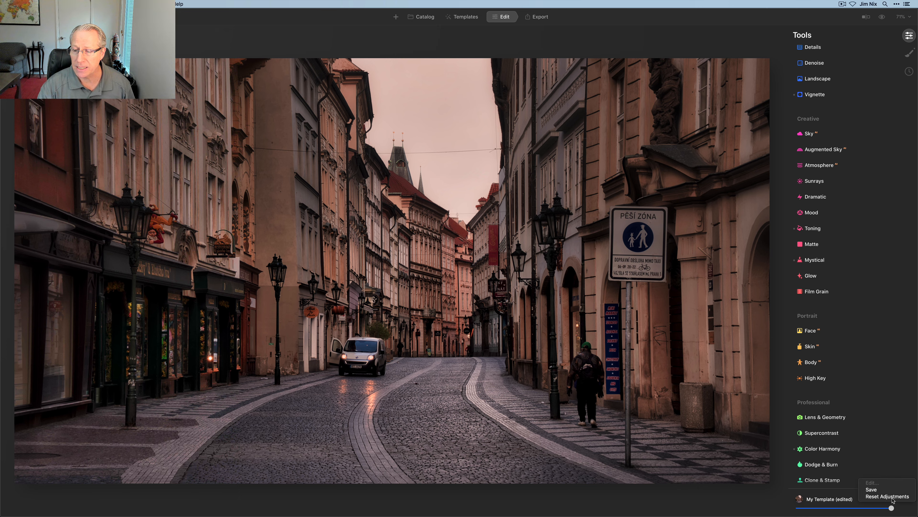
{"action": "left_click", "coordinate": [878, 490]}
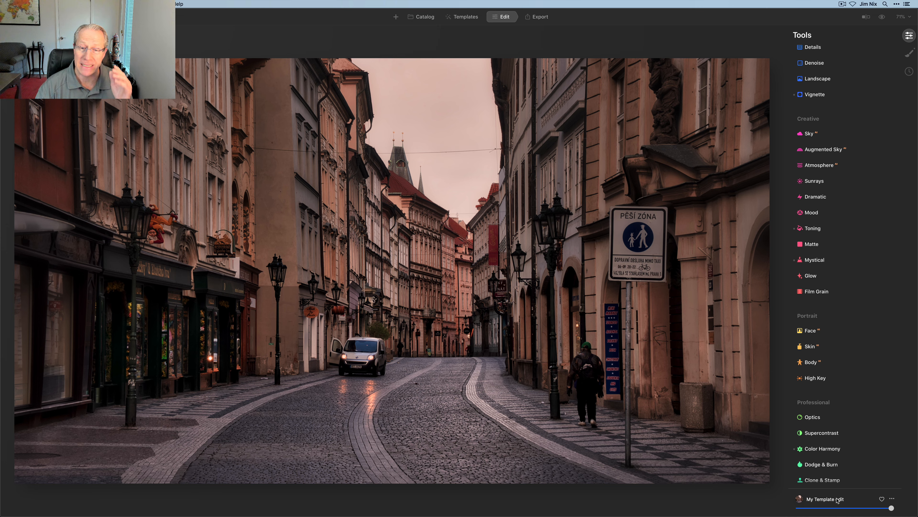
{"action": "left_click", "coordinate": [883, 18]}
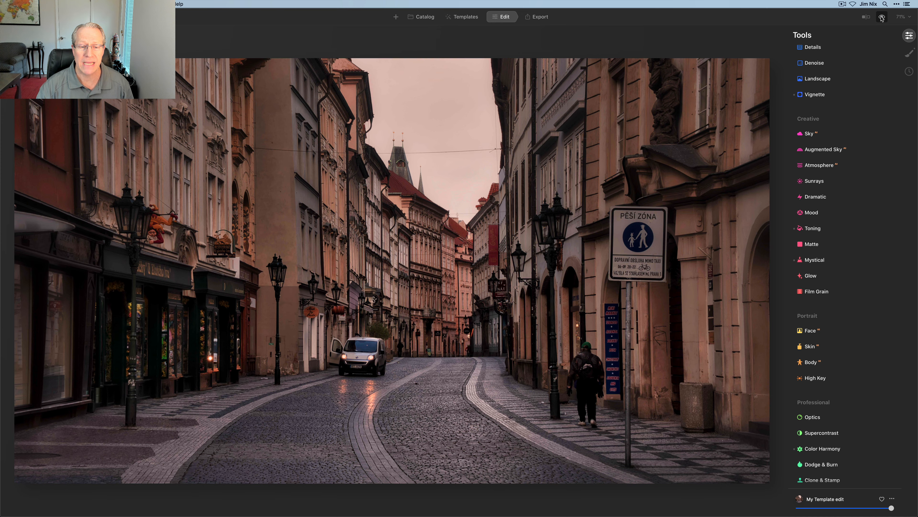